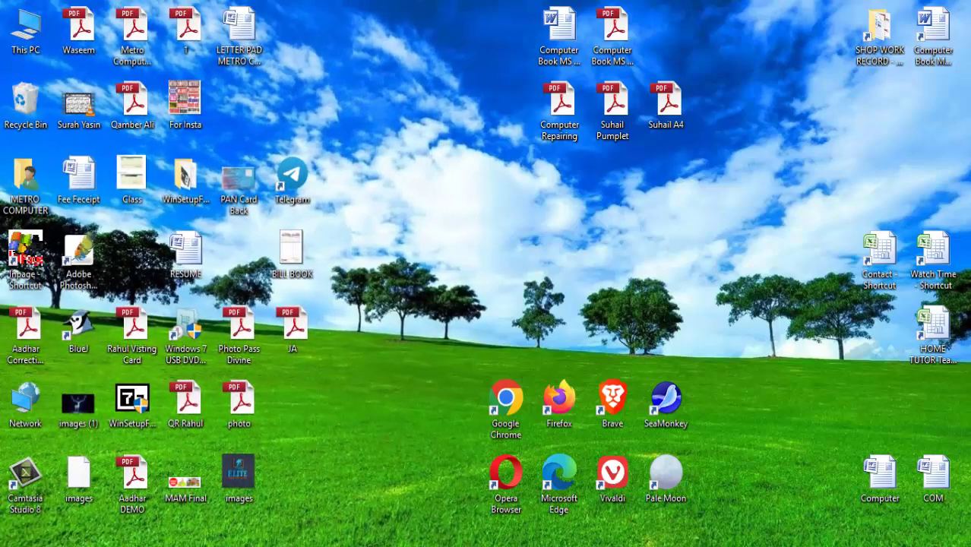
Search Windows for 'ta' to bring up Tally.ERP 9 as the best match
key(super+s)
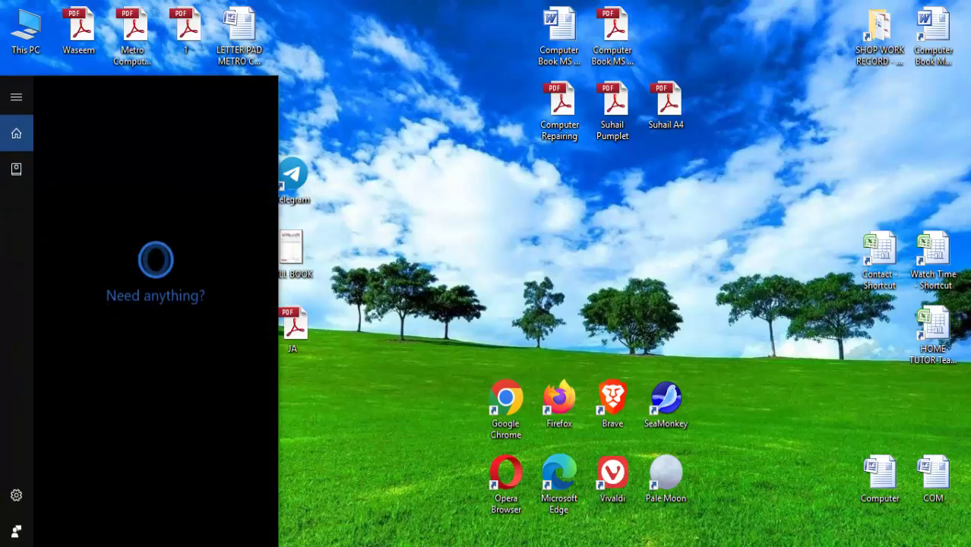
text(ta)
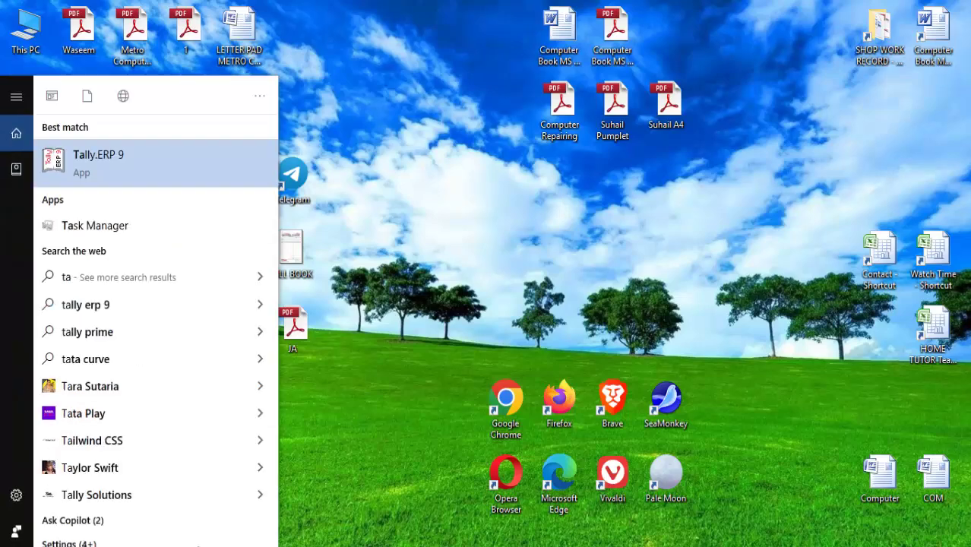
Launch Tally.ERP 9 in Educational Mode and bring up the Company Info menu with Alt+F3
click(91, 162)
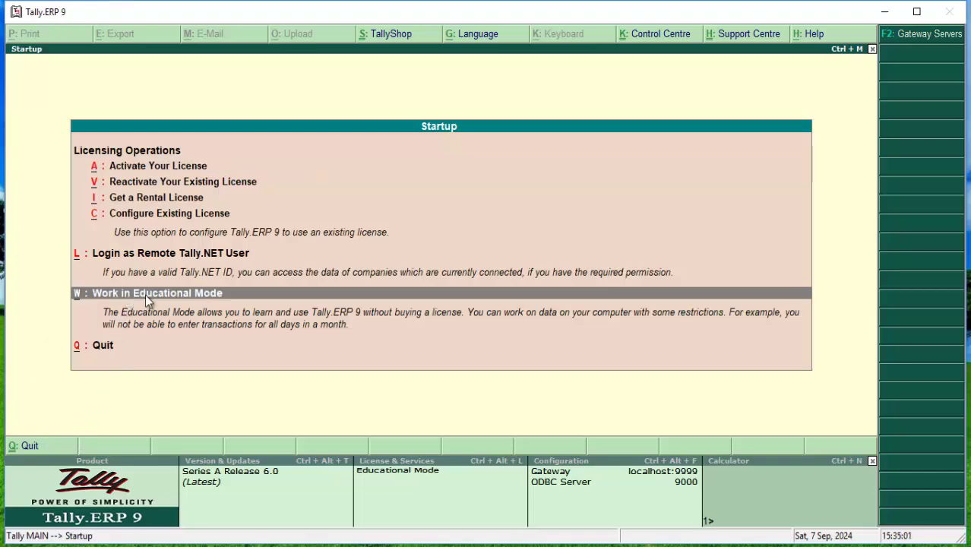
click(255, 295)
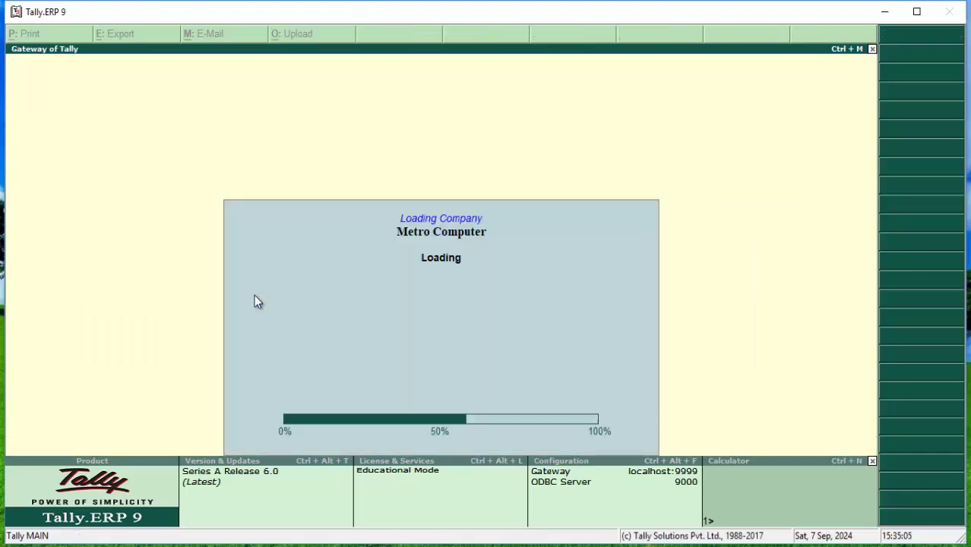
key(alt+F3)
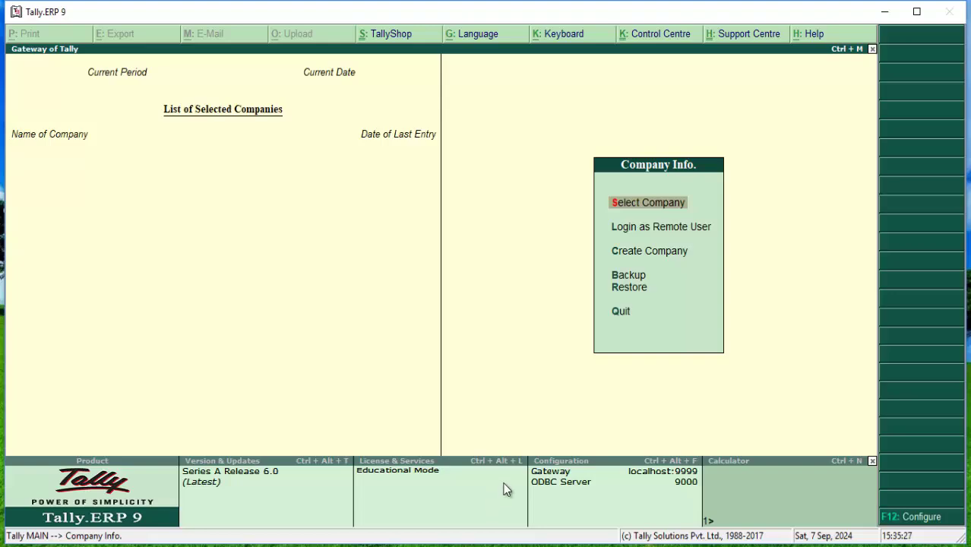
Compute 10+10, 10-2 and 10/2 in the Ctrl+N calculator, then return with Ctrl+M
key(ctrl+n)
text(10)
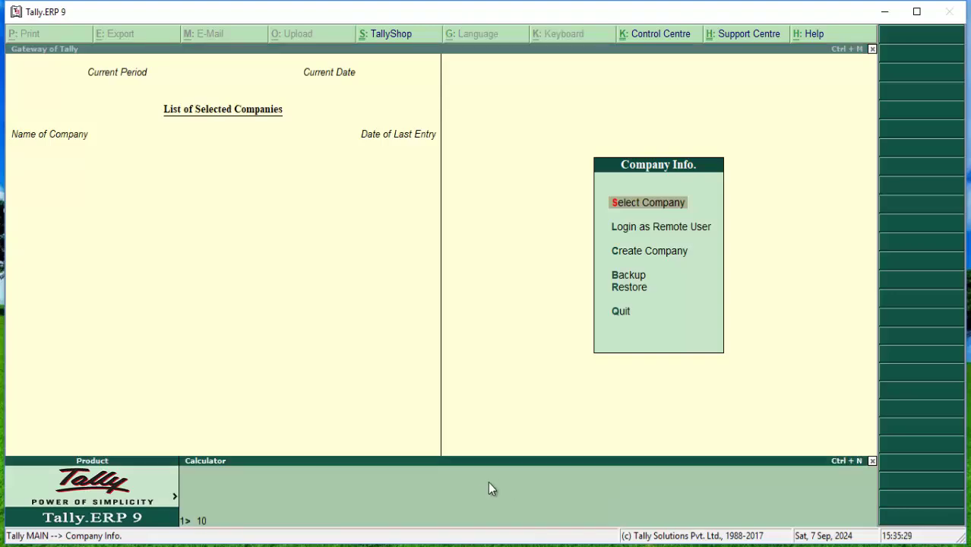
text(+10)
key(Return)
text(10-2)
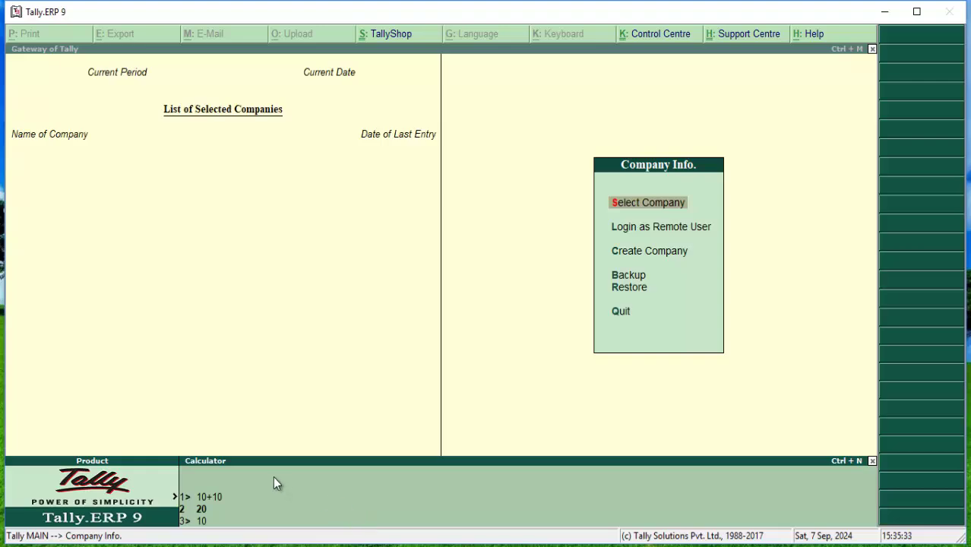
key(Return)
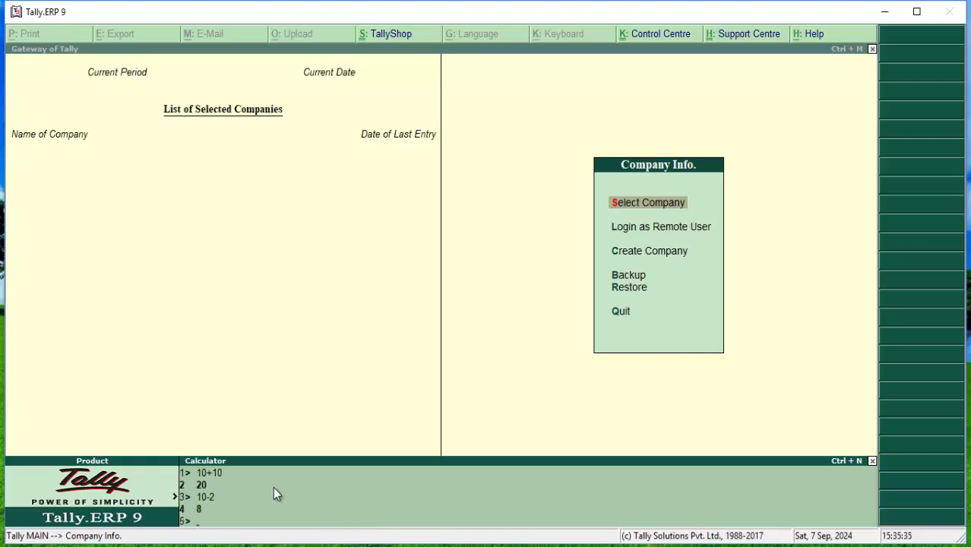
text(10/2)
key(Return)
key(ctrl+m)
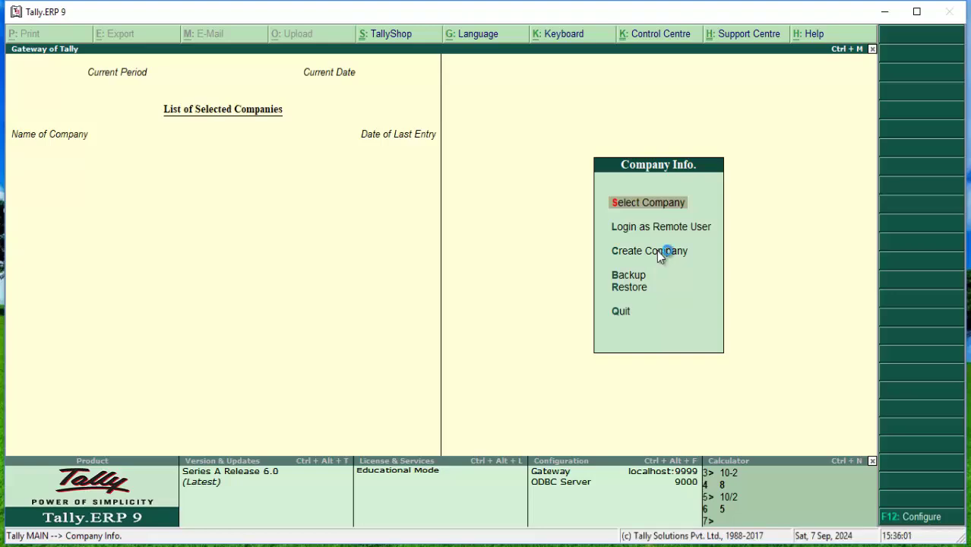
Load the first Metro Computer company and delete it with Alt+D, confirming Yes
click(658, 254)
key(Up)
key(Up)
key(Return)
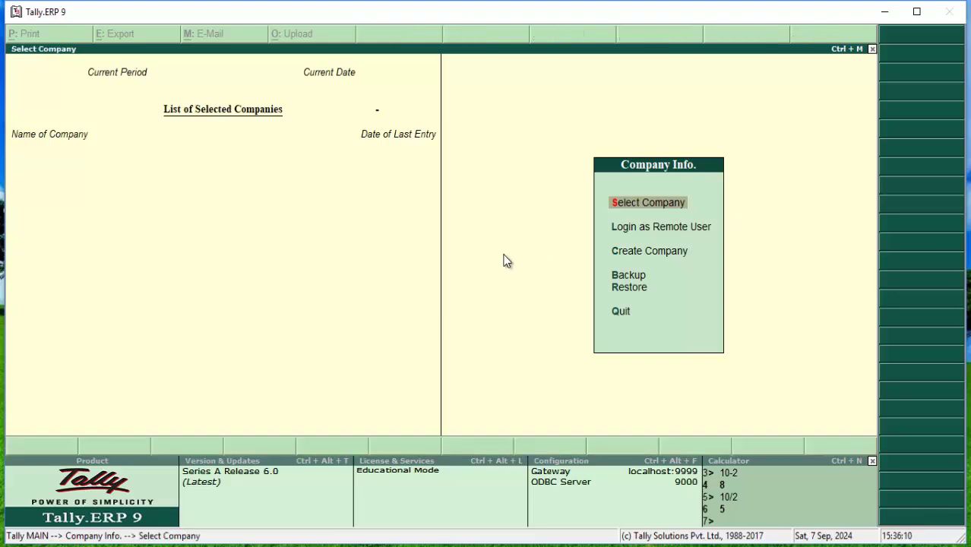
key(Return)
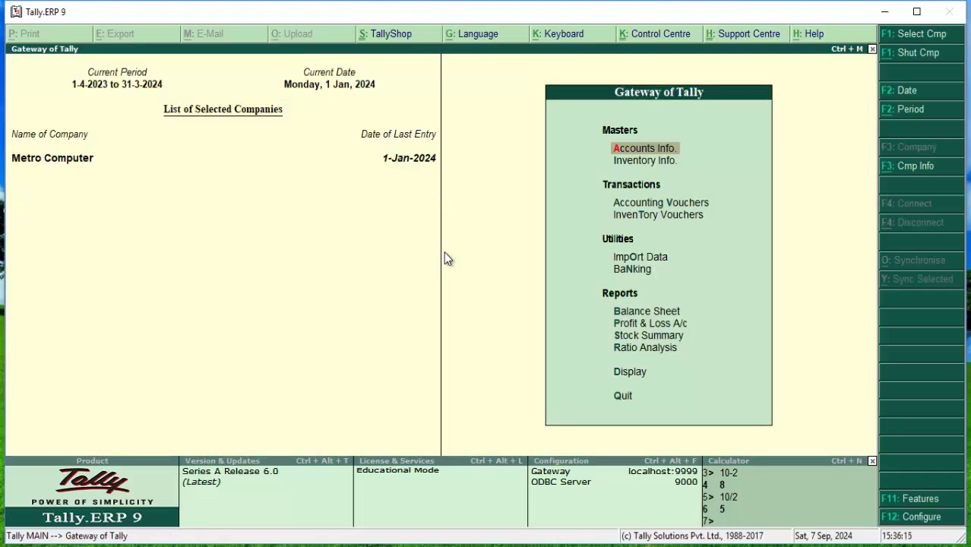
key(alt+F3)
key(Down)
key(Down)
key(Down)
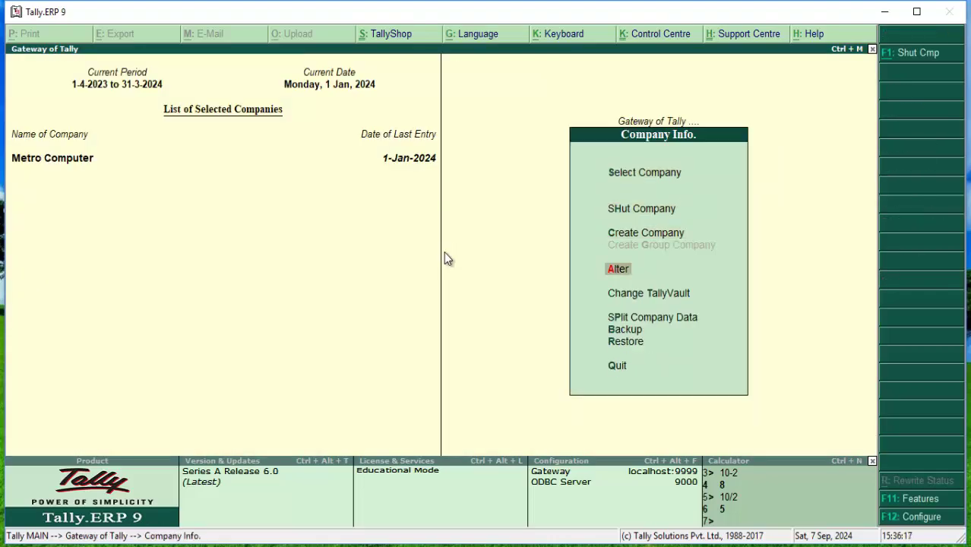
key(Return)
key(Return)
key(alt+d)
key(y)
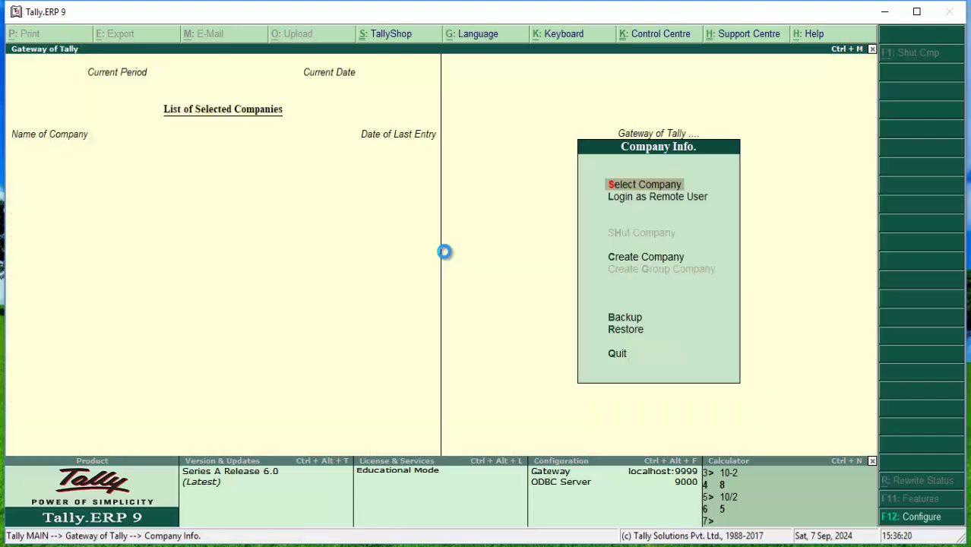
Load the remaining Metro Computer company and delete it as well
key(Return)
key(Return)
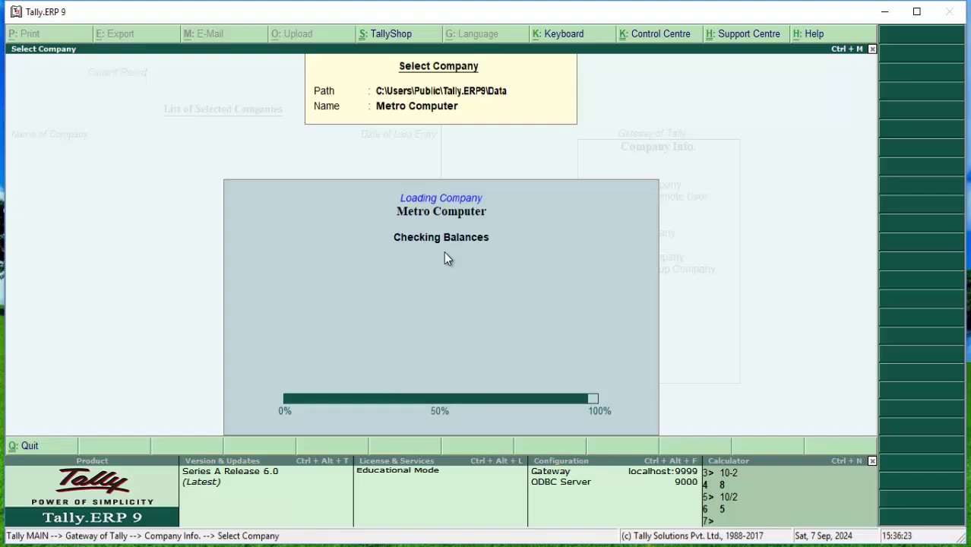
key(Down)
key(Down)
key(Down)
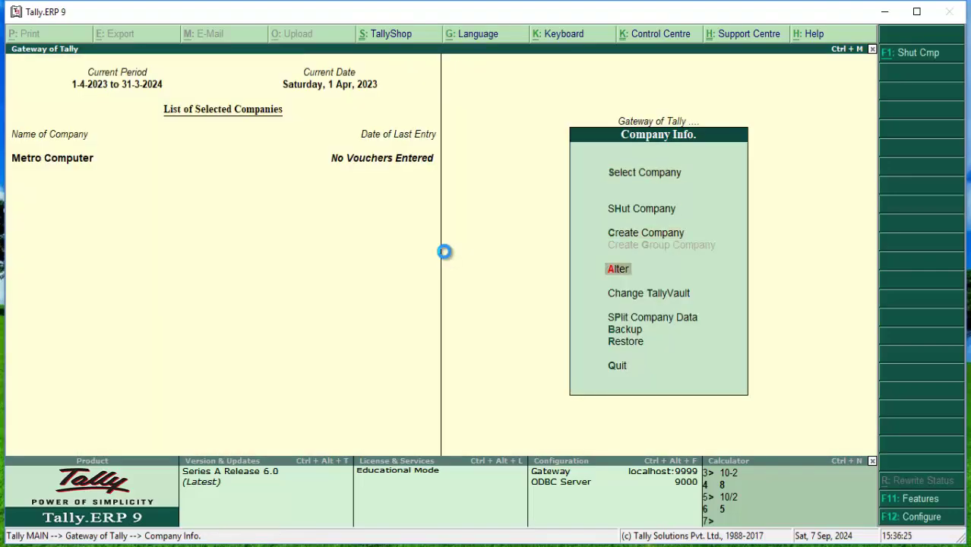
key(Return)
key(Return)
key(alt+d)
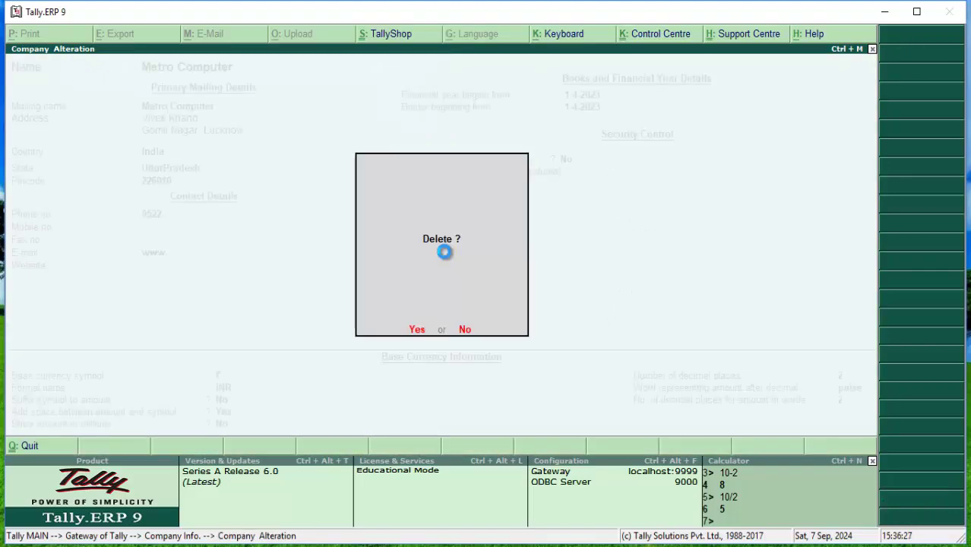
key(y)
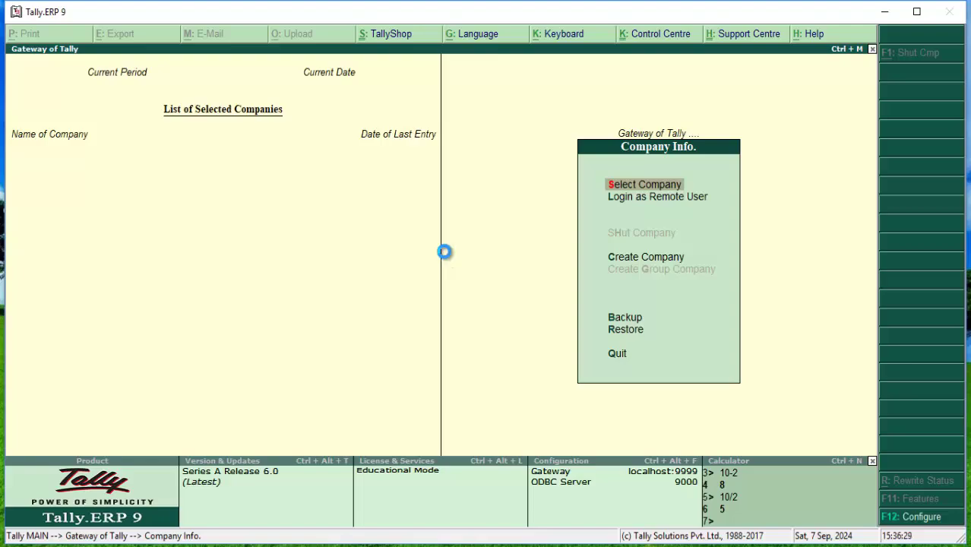
Close the loaded Metro Computer Service company and open the Company Creation form
key(Return)
key(Return)
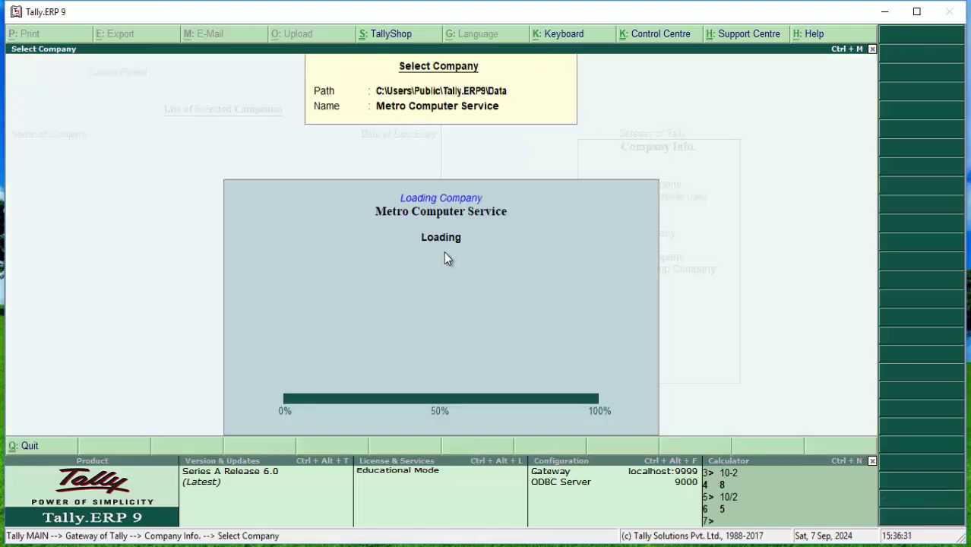
key(Return)
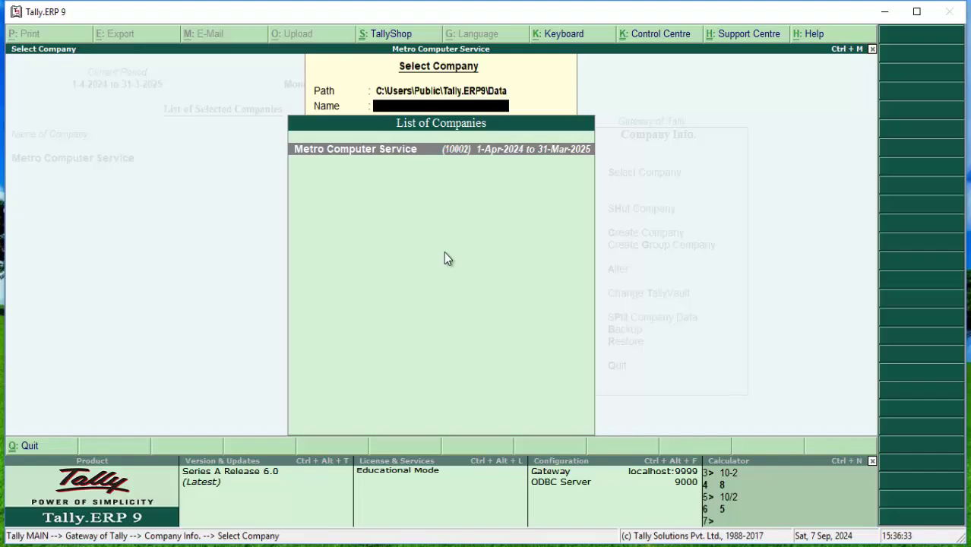
key(Escape)
key(Down)
key(Down)
key(Down)
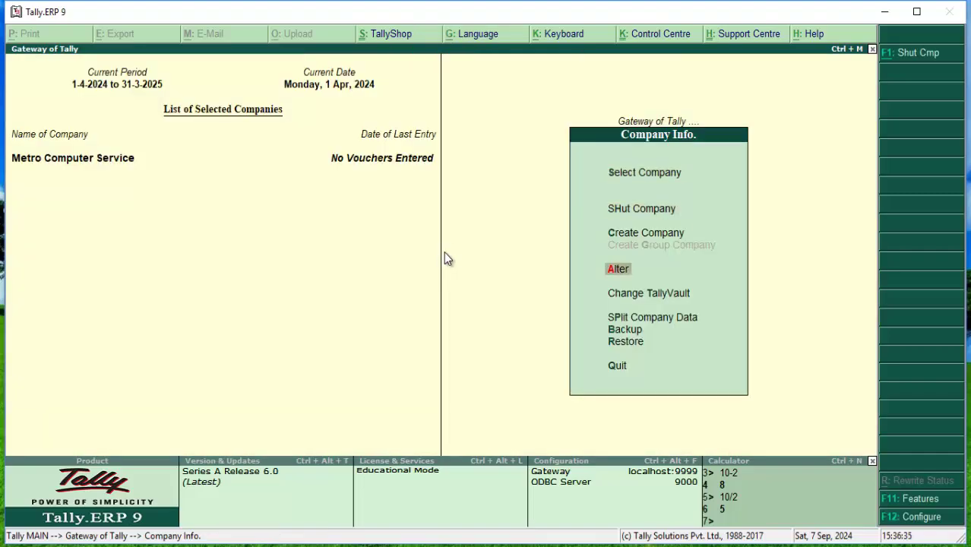
key(Return)
key(Return)
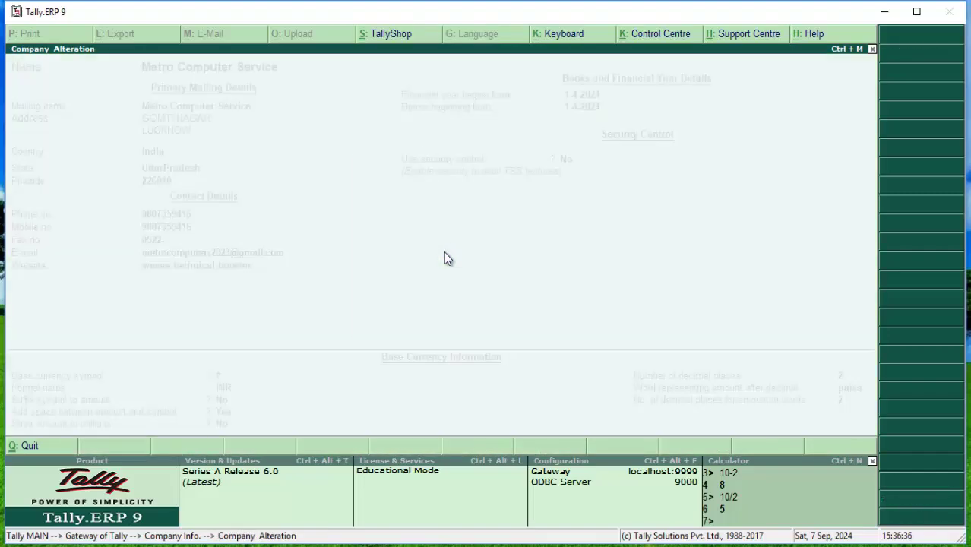
key(Escape)
key(Escape)
key(Return)
key(Down)
key(Down)
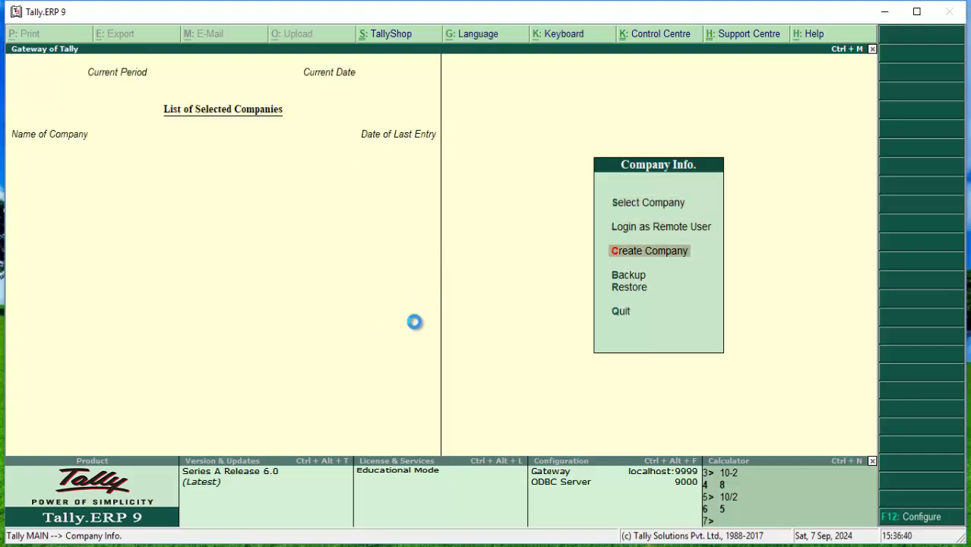
key(Return)
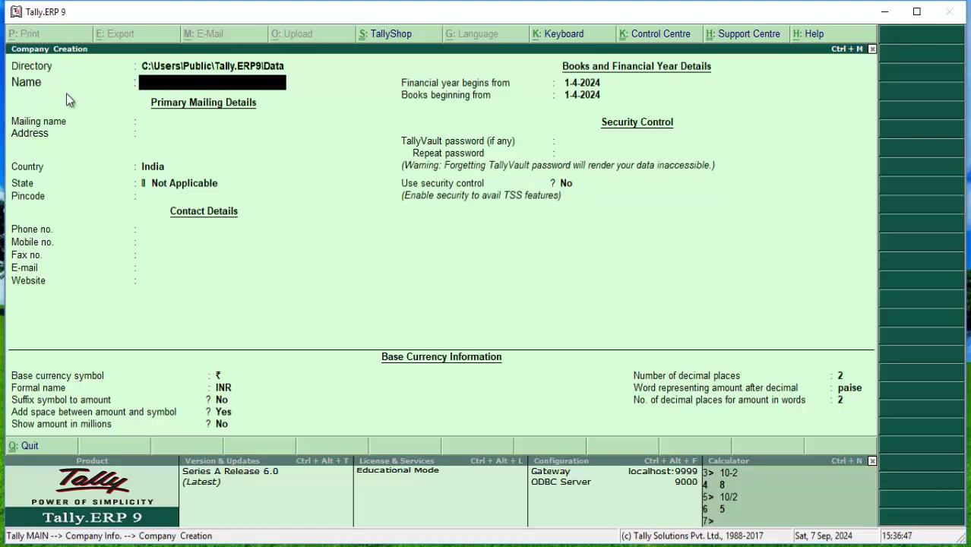
Enter 'Metro Computer Service' as the company name after erasing stray text, keeping it as mailing name
text(Metro Computer Ser)
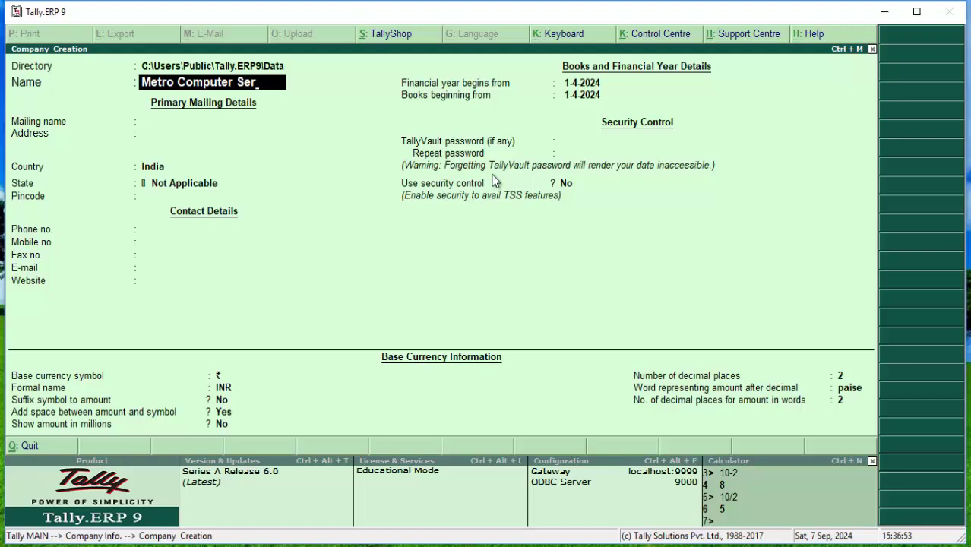
text(vice)
key(BackSpace)
key(BackSpace)
key(BackSpace)
key(BackSpace)
key(BackSpace)
key(BackSpace)
key(BackSpace)
key(BackSpace)
key(BackSpace)
key(BackSpace)
key(BackSpace)
key(BackSpace)
key(BackSpace)
key(BackSpace)
key(BackSpace)
key(BackSpace)
key(BackSpace)
key(BackSpace)
key(BackSpace)
key(BackSpace)
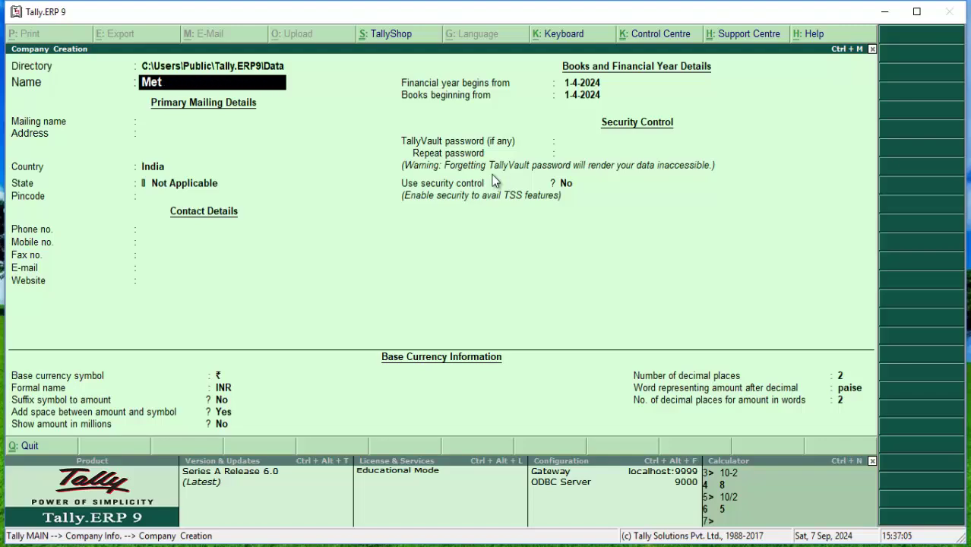
key(BackSpace)
key(BackSpace)
text(Priya Cosme)
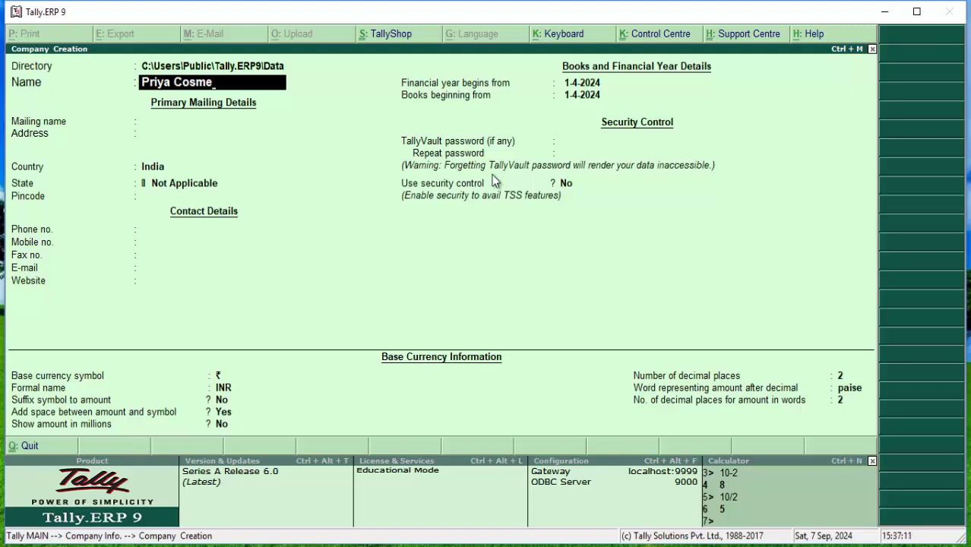
text(tic Sot)
key(BackSpace)
key(BackSpace)
text(tor)
key(BackSpace)
key(BackSpace)
key(BackSpace)
key(BackSpace)
text(Cen)
key(BackSpace)
key(BackSpace)
key(BackSpace)
key(BackSpace)
key(BackSpace)
key(BackSpace)
key(BackSpace)
key(BackSpace)
key(BackSpace)
key(BackSpace)
key(BackSpace)
key(BackSpace)
key(BackSpace)
text(Genrea)
key(BackSpace)
key(BackSpace)
text(al Store)
key(BackSpace)
key(BackSpace)
key(BackSpace)
key(BackSpace)
key(BackSpace)
key(BackSpace)
key(BackSpace)
key(BackSpace)
key(BackSpace)
key(BackSpace)
key(BackSpace)
key(BackSpace)
key(BackSpace)
key(BackSpace)
key(BackSpace)
key(BackSpace)
key(BackSpace)
key(BackSpace)
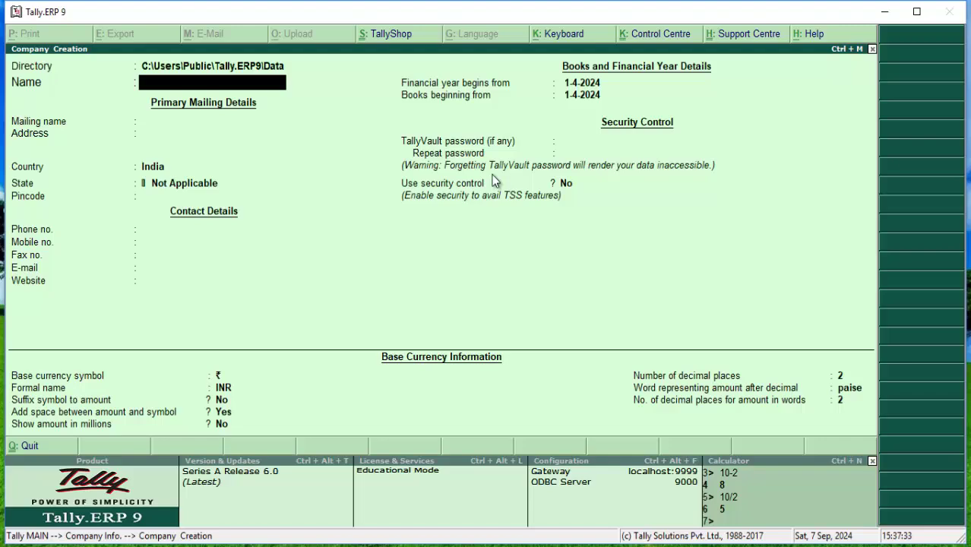
text(Metro Com)
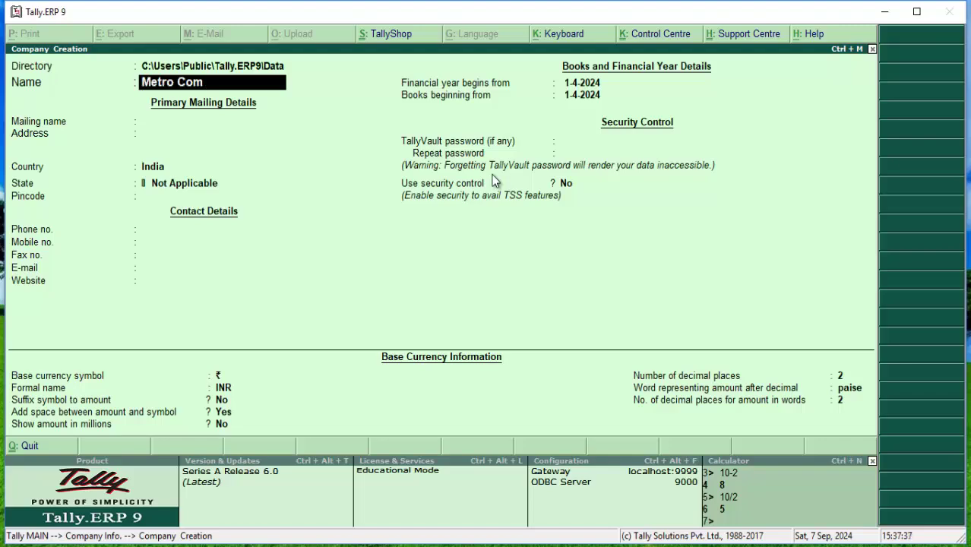
text(puter Service)
key(Return)
key(Return)
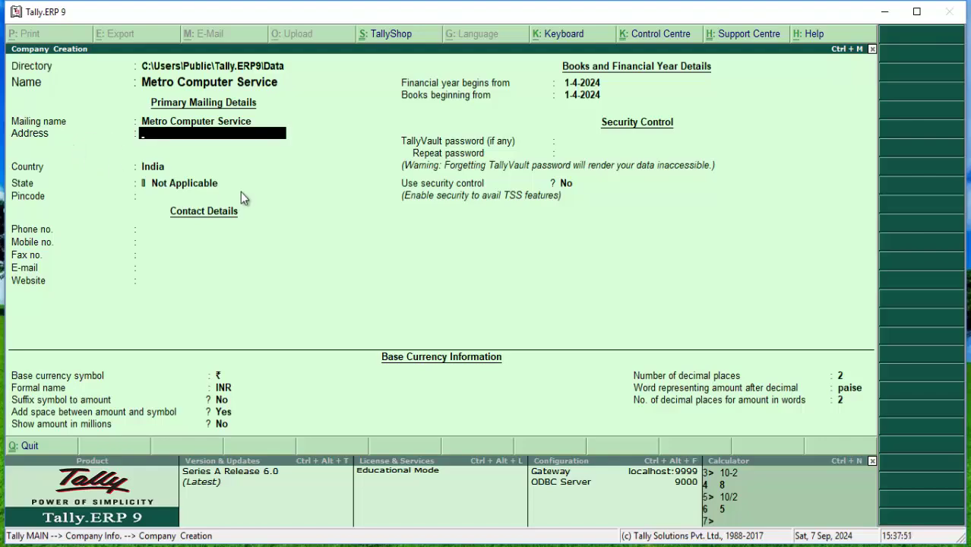
Type the first address line, discarding a misspelled city line
key(BackSpace)
key(BackSpace)
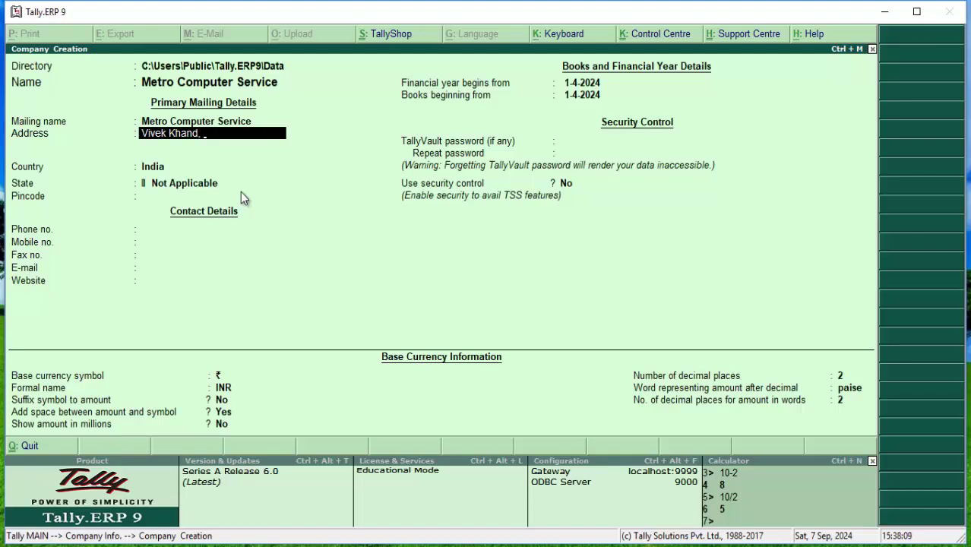
key(Return)
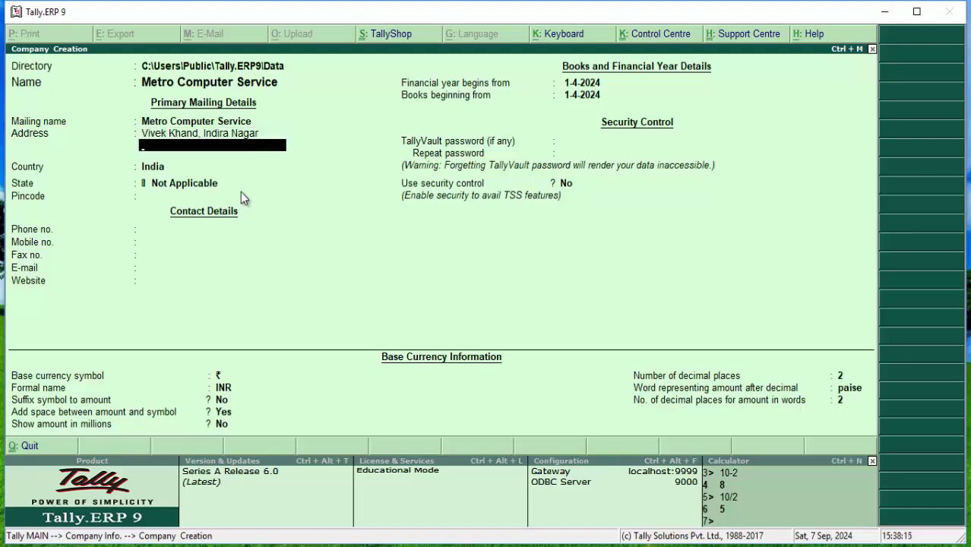
key(BackSpace)
key(BackSpace)
key(BackSpace)
key(BackSpace)
key(BackSpace)
key(BackSpace)
key(BackSpace)
key(BackSpace)
key(BackSpace)
key(Return)
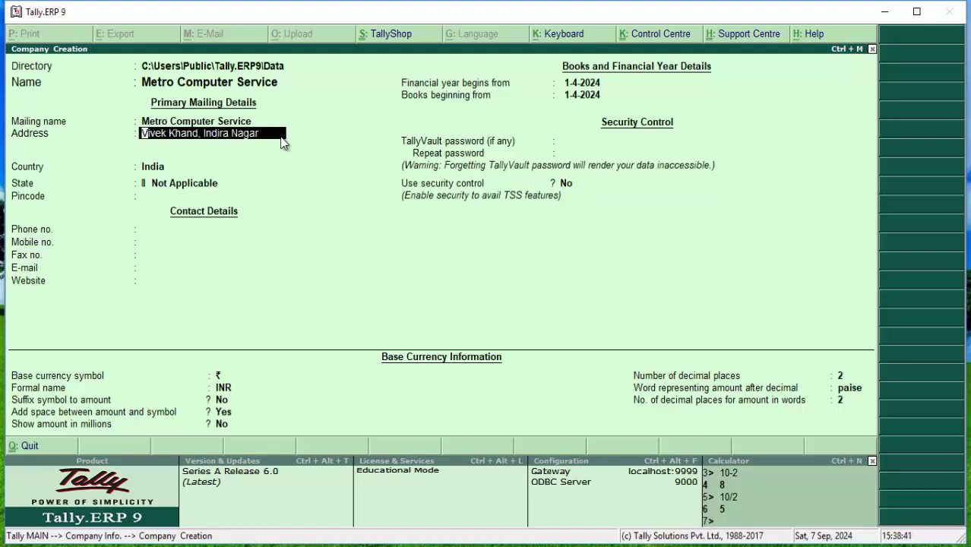
Move the locality onto its own second line and add Lucknow as the third line
key(Right)
key(Right)
key(Right)
key(End)
key(BackSpace)
key(BackSpace)
key(BackSpace)
key(BackSpace)
key(BackSpace)
key(BackSpace)
key(BackSpace)
key(BackSpace)
key(BackSpace)
key(BackSpace)
key(BackSpace)
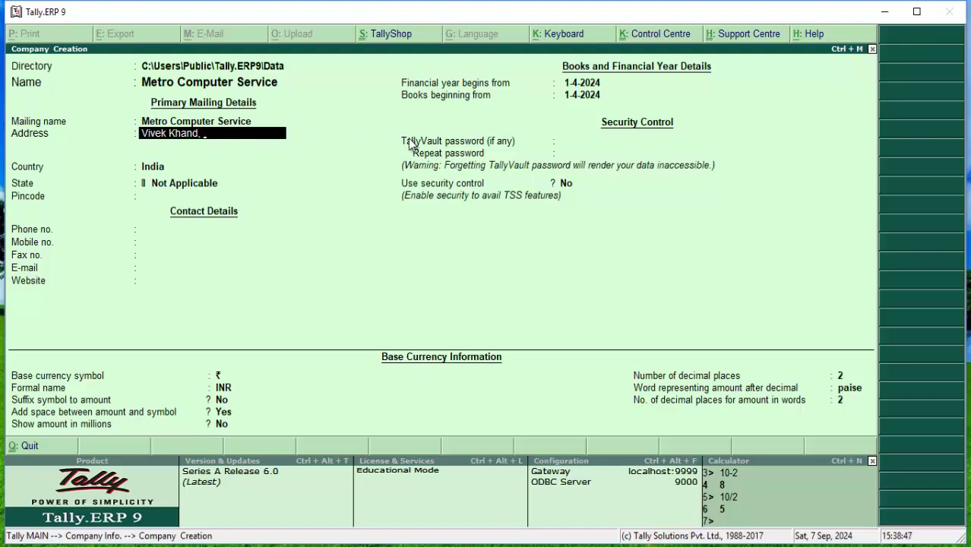
key(Return)
text(Indira)
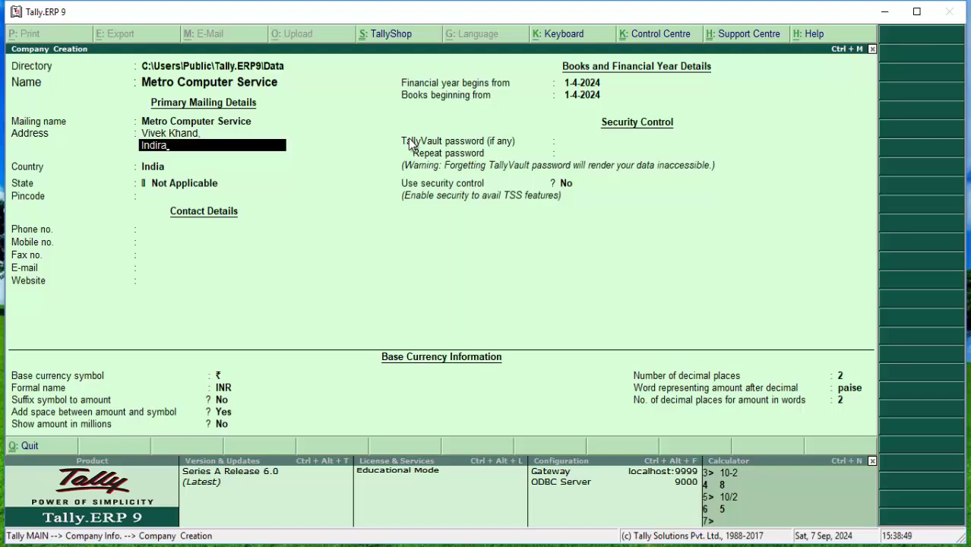
text( Nagar)
key(Return)
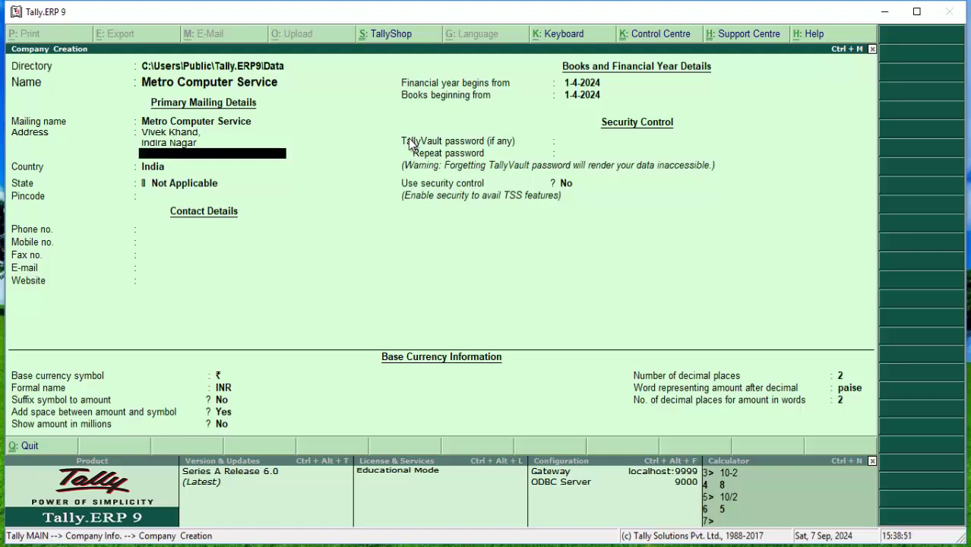
text(Lucknow)
key(Return)
key(Return)
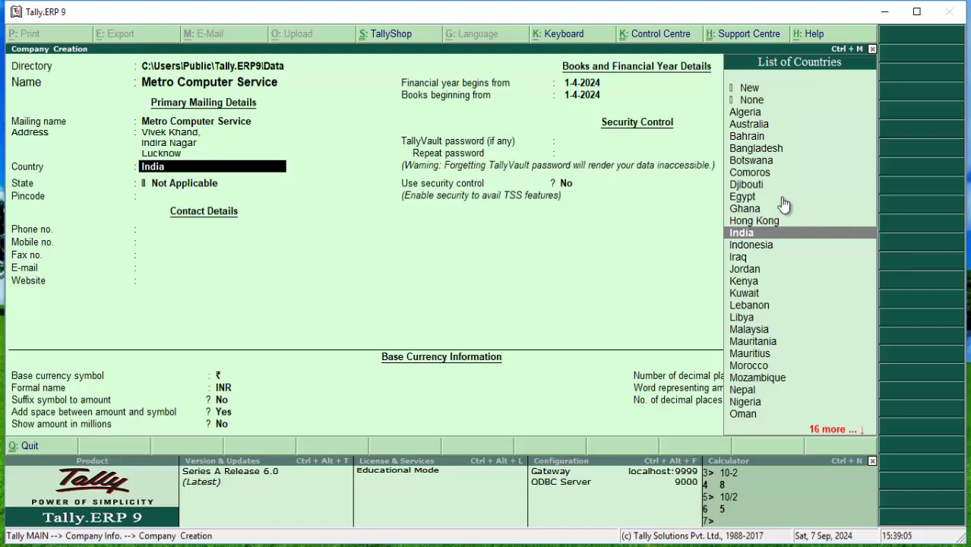
Keep India selected as the company's country
key(Up)
key(Up)
key(Up)
key(Up)
key(Up)
key(Up)
key(Up)
key(Up)
key(Up)
key(Up)
key(Up)
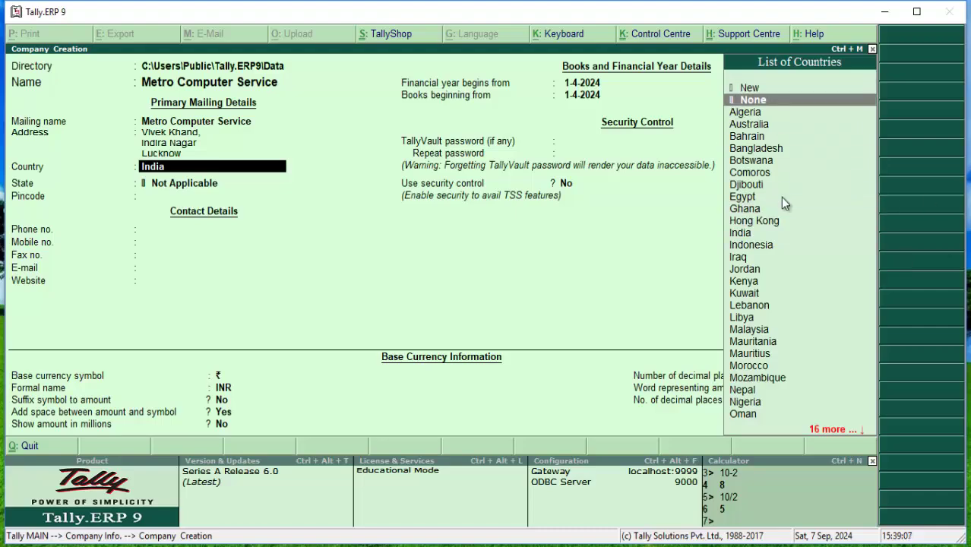
key(Down)
key(Down)
key(Down)
key(Down)
key(Down)
key(Down)
key(Down)
key(Down)
key(Down)
key(Down)
key(Down)
key(Down)
key(Down)
key(Down)
key(Down)
key(Down)
key(Down)
key(Down)
key(Down)
key(Down)
key(Down)
key(Down)
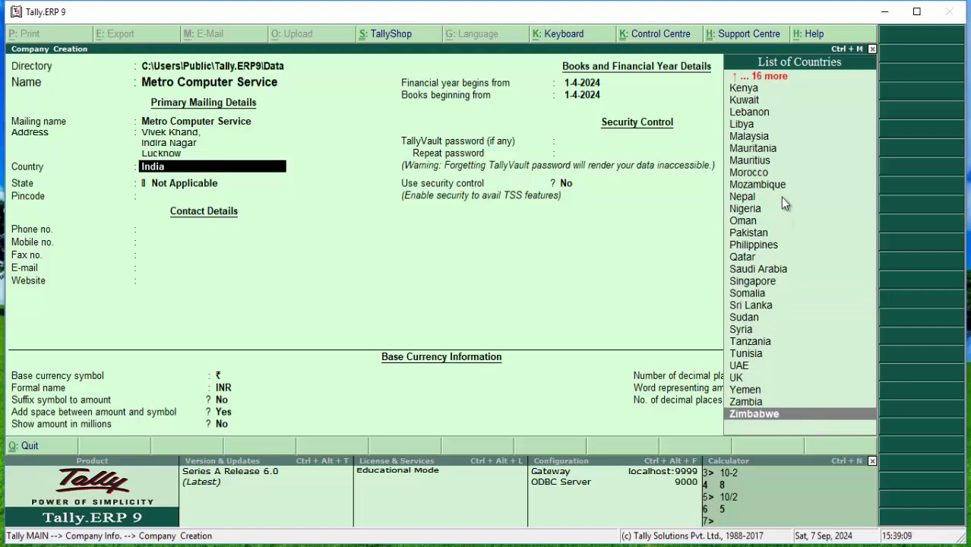
key(Up)
key(Up)
key(Up)
key(Up)
key(Up)
key(Up)
key(Up)
key(Up)
key(Up)
key(Up)
key(Up)
key(Up)
key(Up)
key(Up)
key(Up)
key(Up)
key(Up)
key(Up)
key(Up)
key(Up)
key(Up)
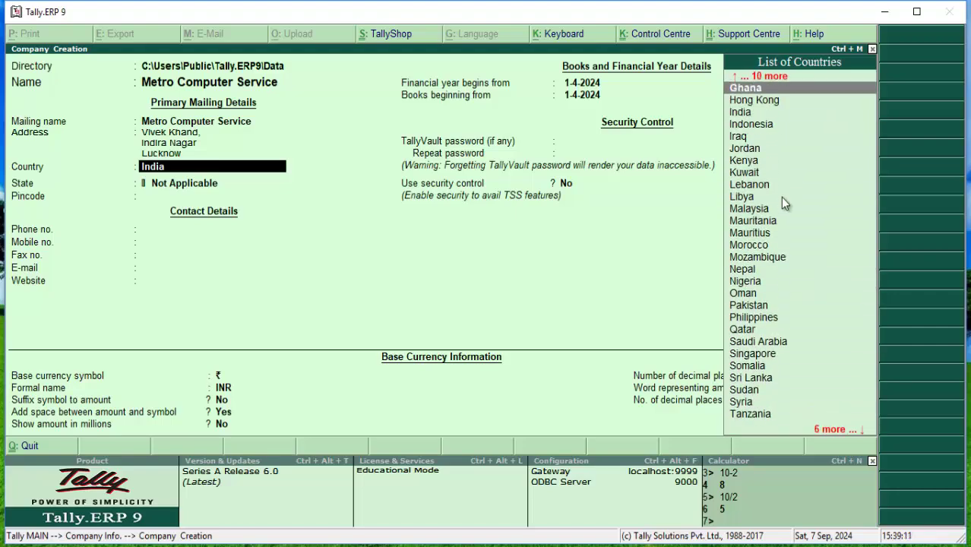
key(Down)
key(Down)
key(Down)
key(Down)
key(Down)
key(Down)
key(Down)
key(Down)
key(Down)
key(Down)
key(Down)
key(Down)
key(Down)
key(Down)
key(Down)
key(Down)
key(Down)
key(Down)
key(Down)
key(Down)
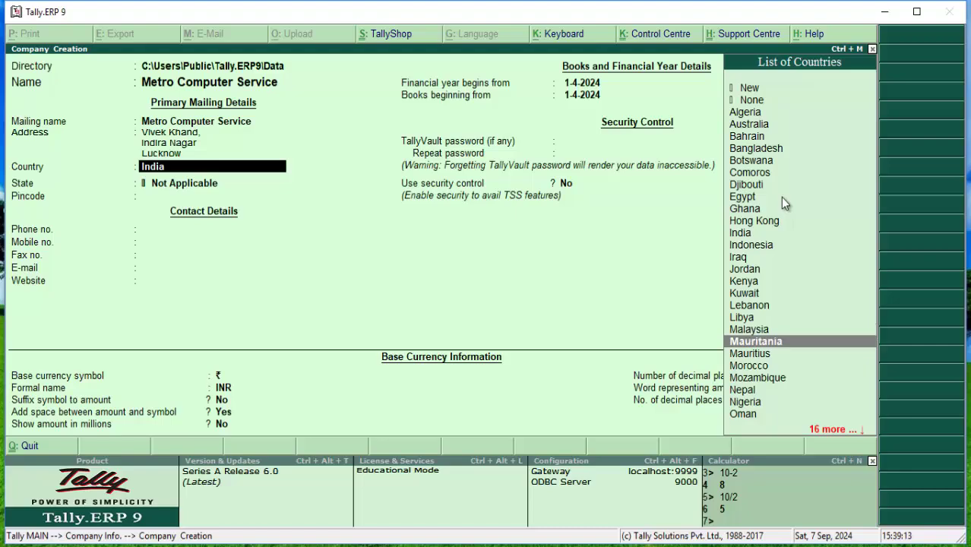
key(Up)
key(Up)
key(Up)
key(Up)
key(Up)
key(Up)
key(Up)
key(Up)
key(Up)
key(Up)
key(Up)
key(Up)
key(Up)
key(Up)
key(Up)
key(Up)
key(Up)
key(Up)
key(Up)
key(Up)
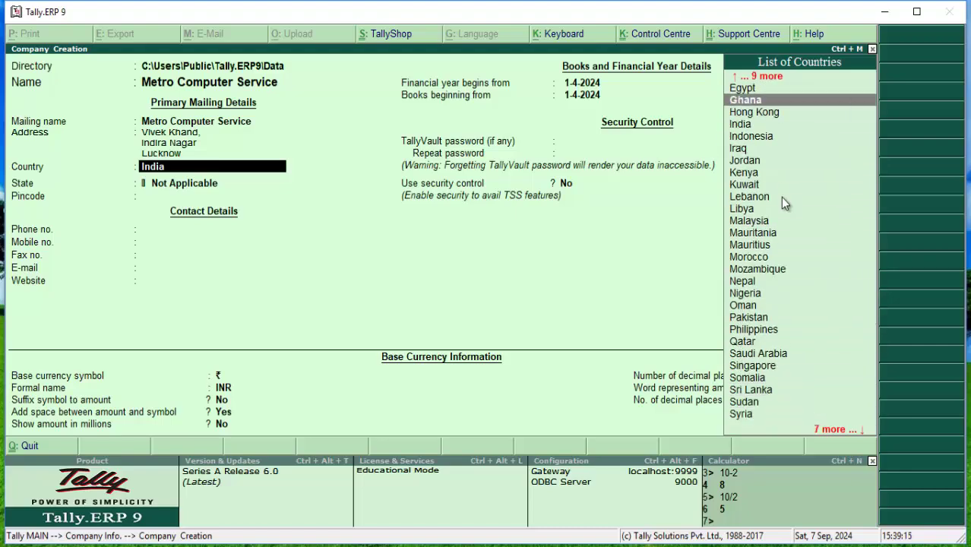
key(Down)
key(Down)
key(Down)
key(Down)
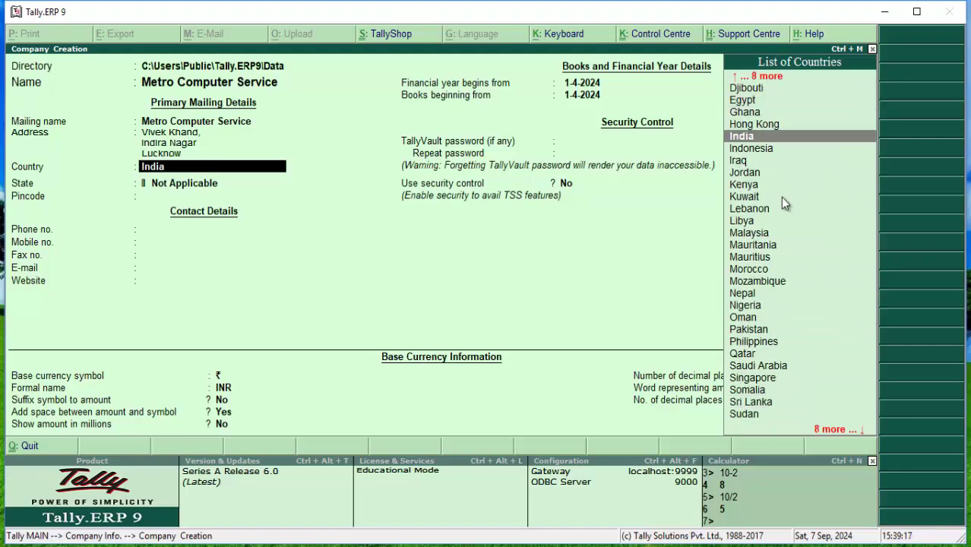
key(Down)
key(Down)
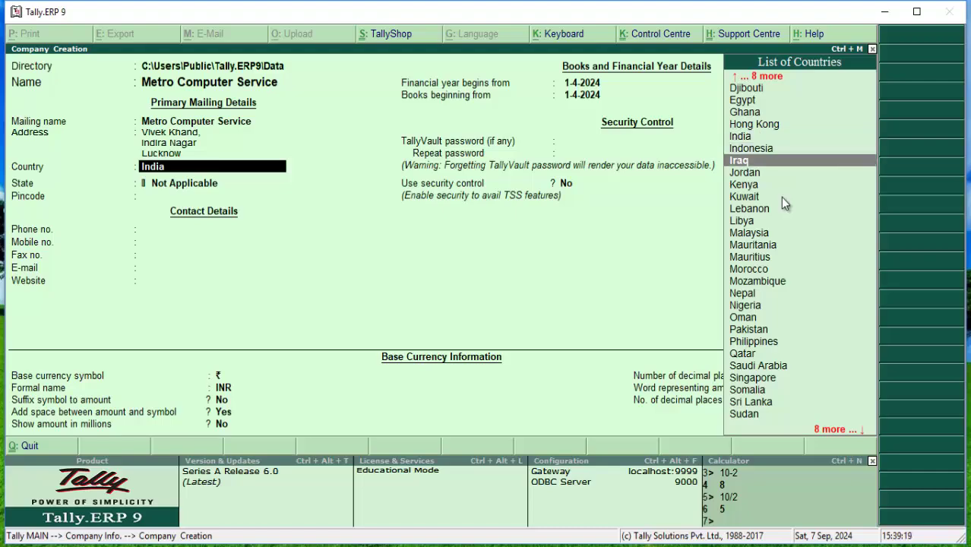
key(Up)
key(Up)
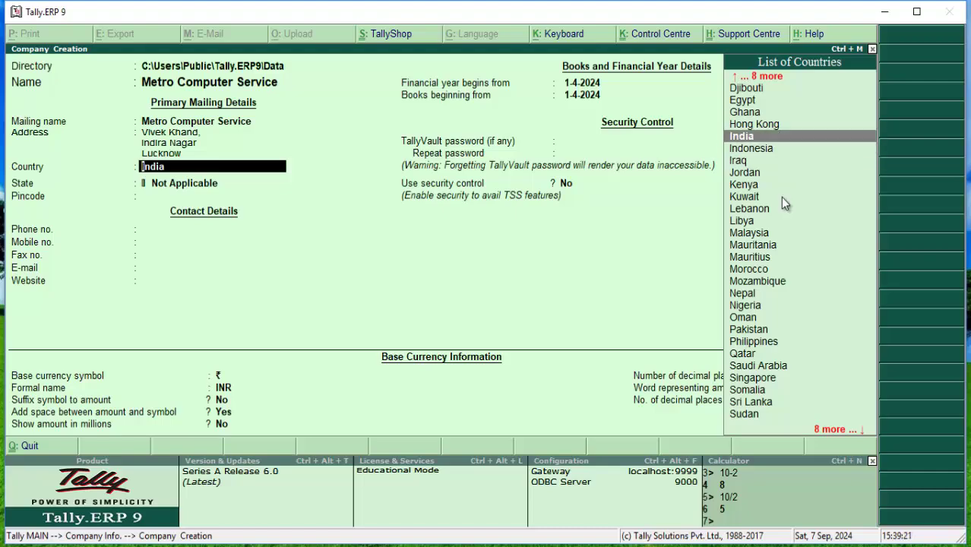
key(Return)
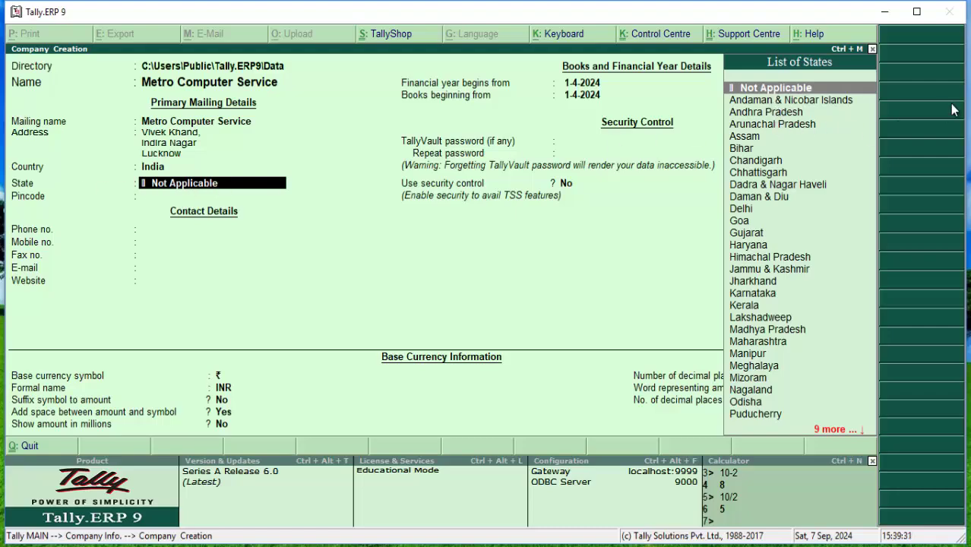
Choose Uttar Pradesh as the state
key(Down)
key(Down)
key(Down)
key(Down)
key(Down)
key(Down)
key(Down)
key(Down)
key(Down)
key(Down)
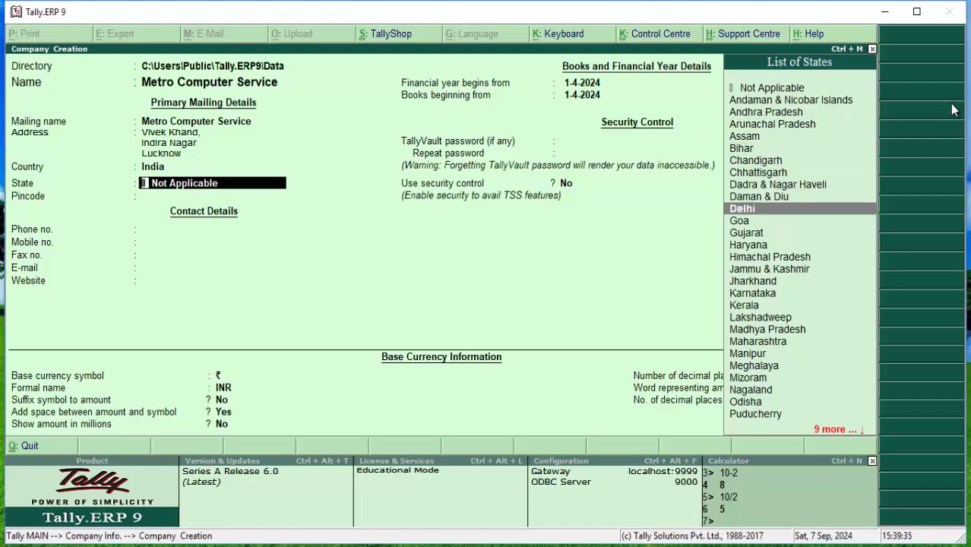
key(Down)
key(Down)
key(Down)
key(Down)
key(Down)
key(Down)
key(Down)
key(Down)
key(Down)
key(Down)
key(Down)
key(Down)
key(Down)
key(Down)
key(Down)
key(Down)
key(Down)
key(Down)
key(Down)
key(Down)
key(Down)
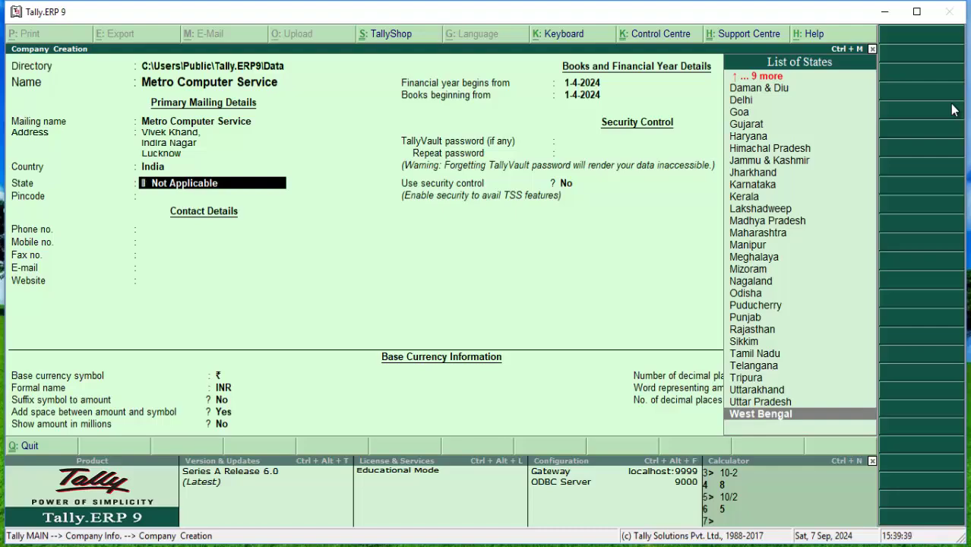
key(Up)
key(Up)
key(Up)
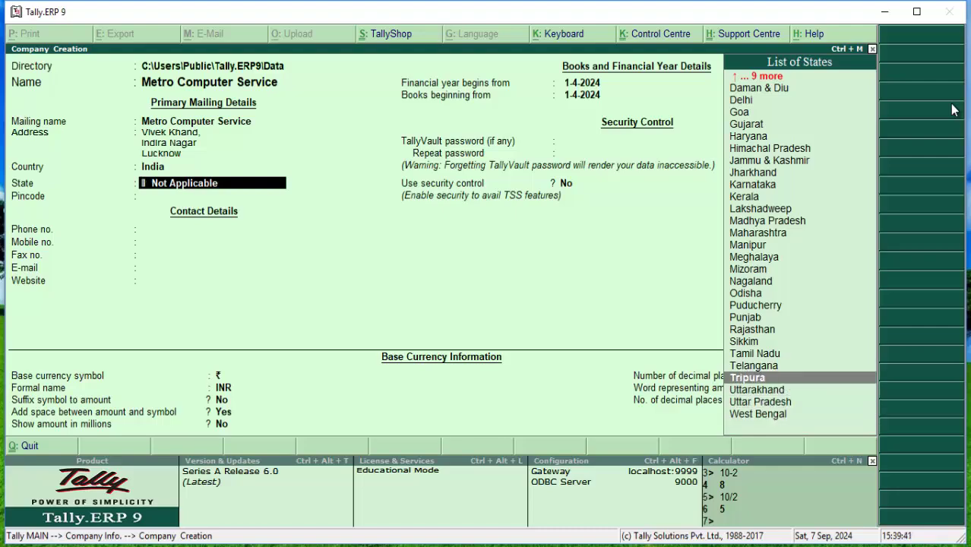
key(Down)
key(Down)
key(Return)
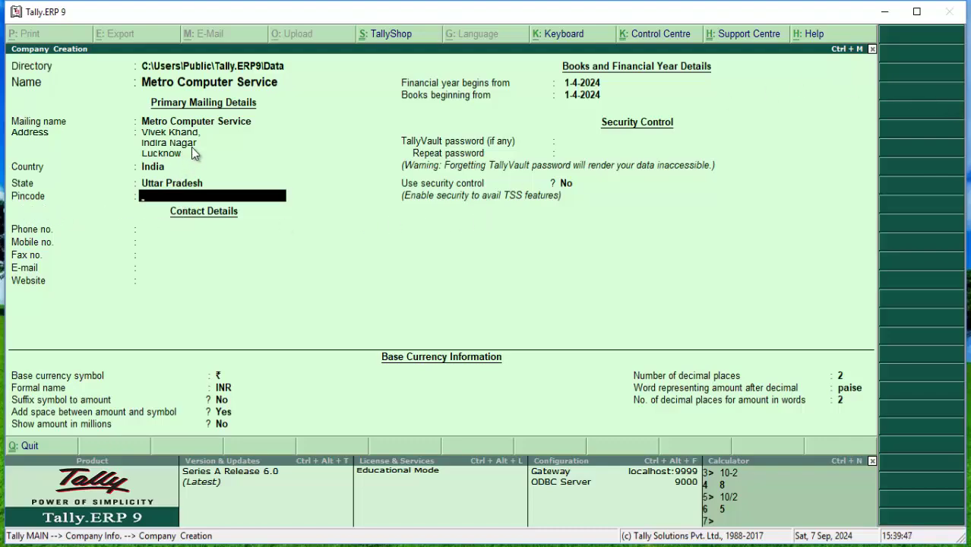
Enter the company's pincode, correcting its last digit
text(226010)
key(Return)
key(BackSpace)
text(226018)
key(Return)
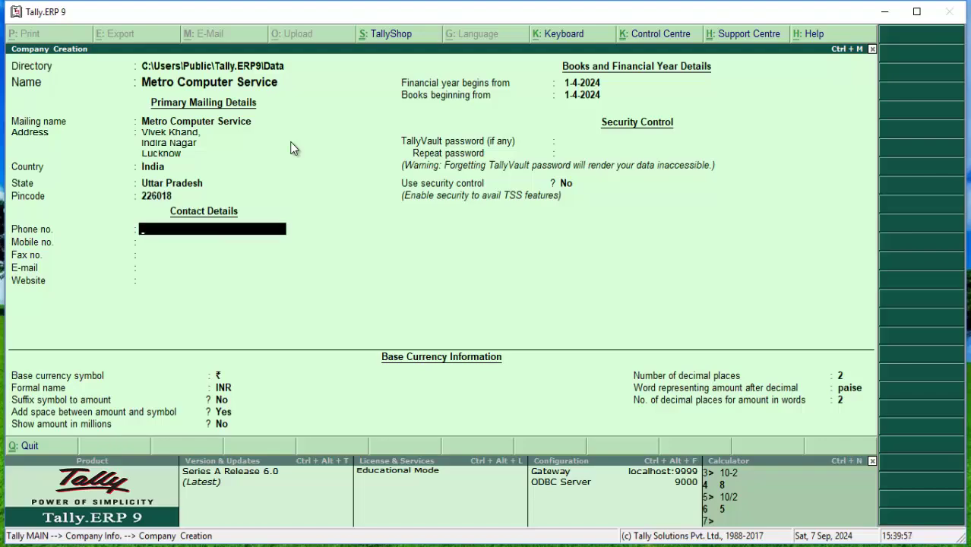
Fill in the phone, mobile and fax numbers, fixing typos, and begin typing the e-mail address
key(Return)
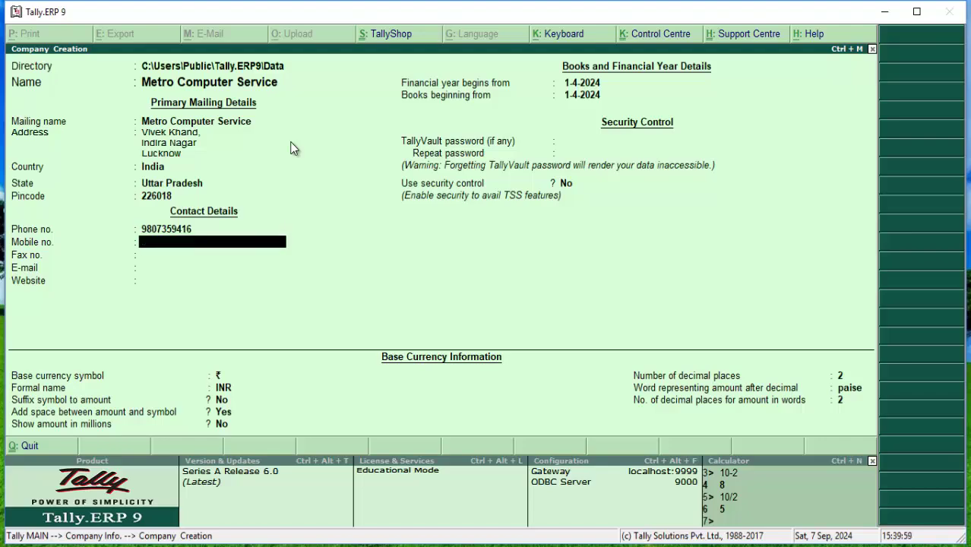
key(Return)
key(BackSpace)
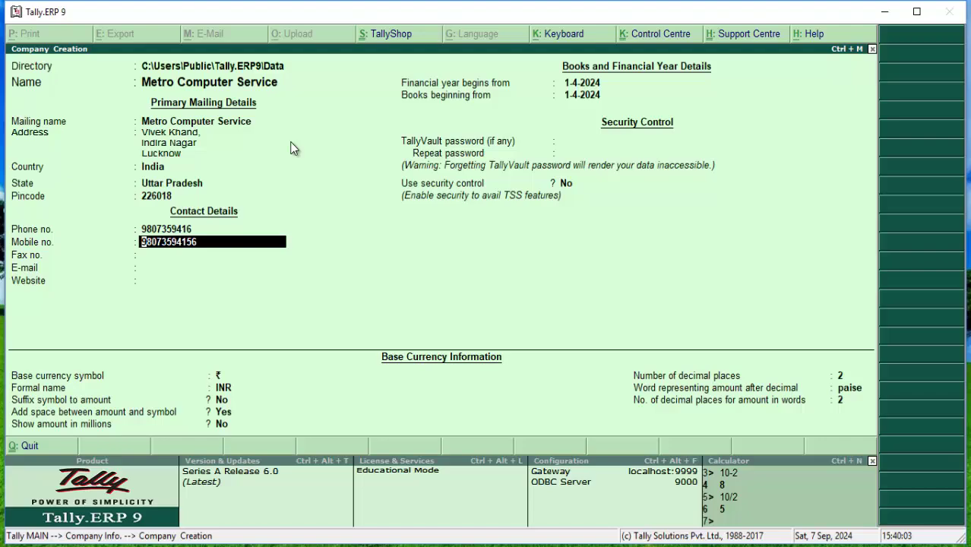
key(BackSpace)
key(BackSpace)
text(6)
key(Return)
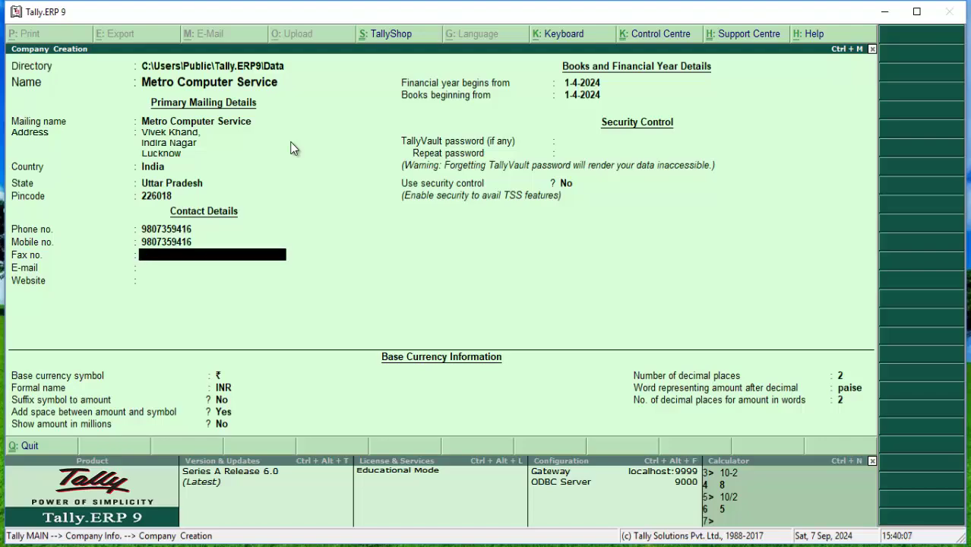
key(Return)
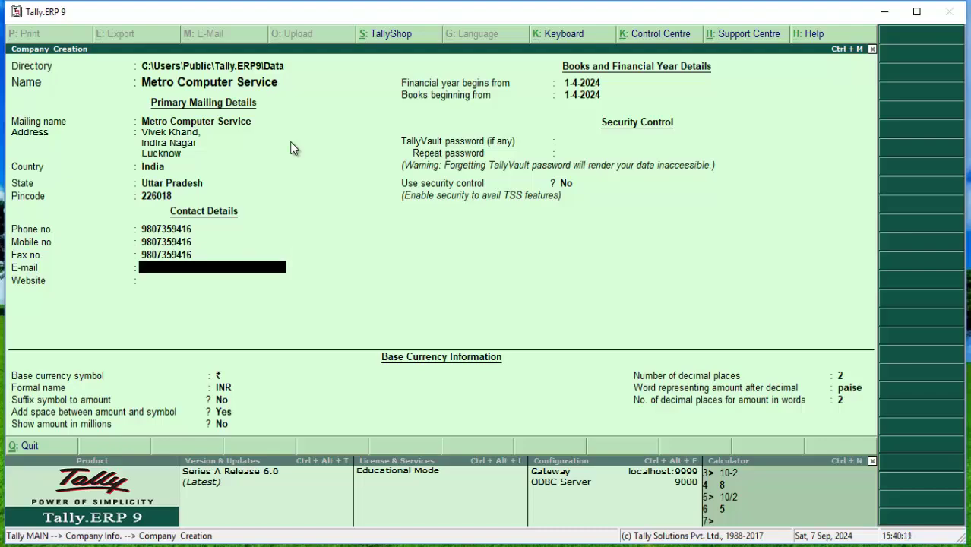
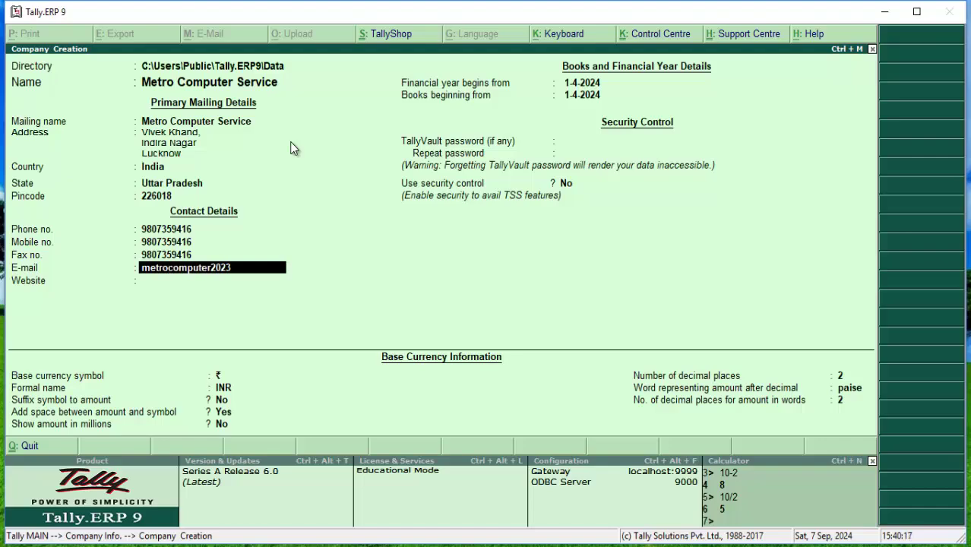
Correct and complete the company's e-mail address
key(BackSpace)
key(BackSpace)
key(BackSpace)
key(BackSpace)
key(BackSpace)
key(BackSpace)
key(BackSpace)
key(BackSpace)
key(BackSpace)
key(BackSpace)
key(BackSpace)
key(BackSpace)
key(BackSpace)
key(BackSpace)
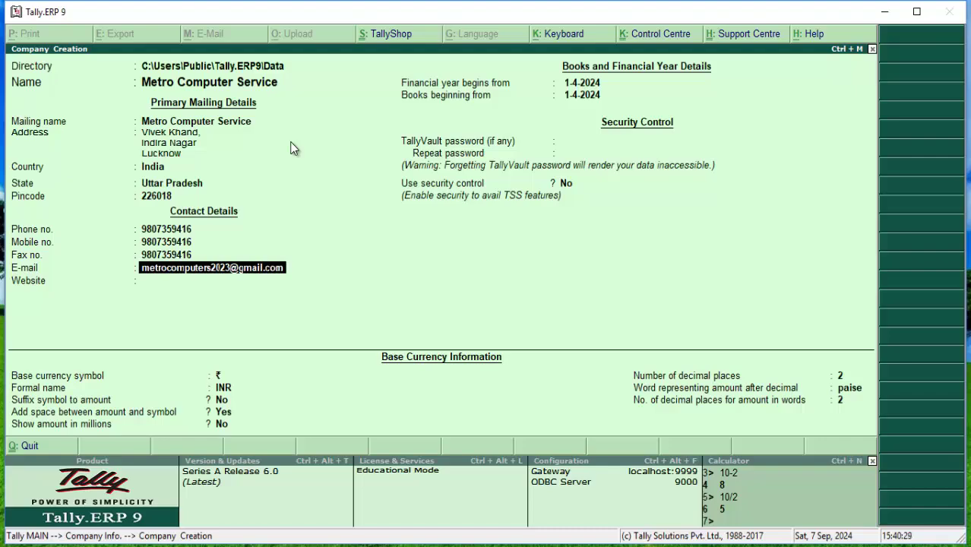
key(Return)
Enter the website text, fixing its misspellings
text(ww)
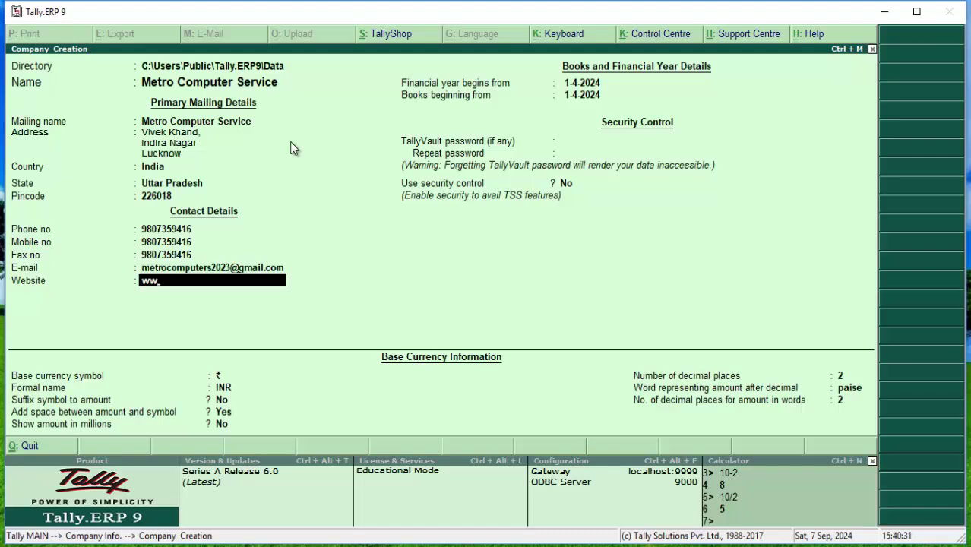
key(BackSpace)
key(BackSpace)
text(waseem technioc)
key(BackSpace)
key(BackSpace)
key(BackSpace)
text(ical booster)
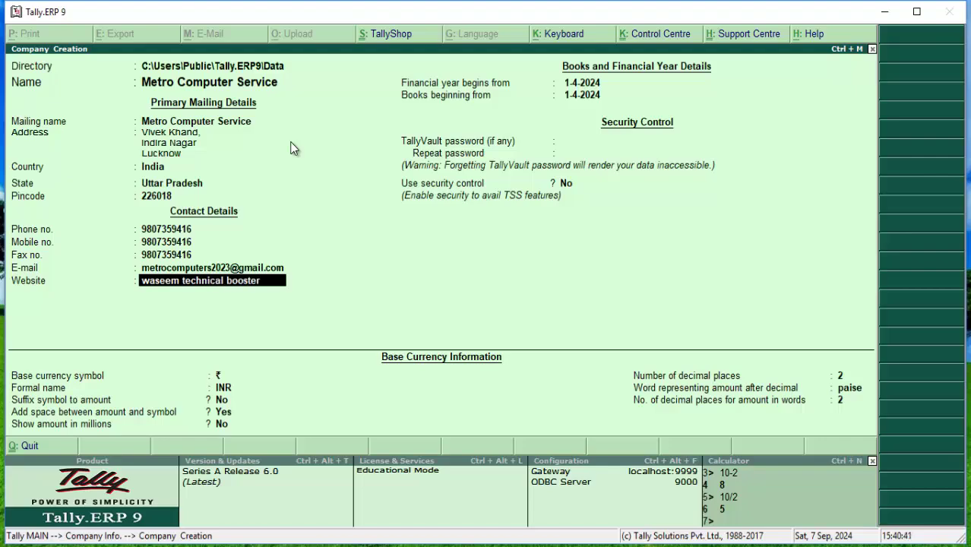
key(Return)
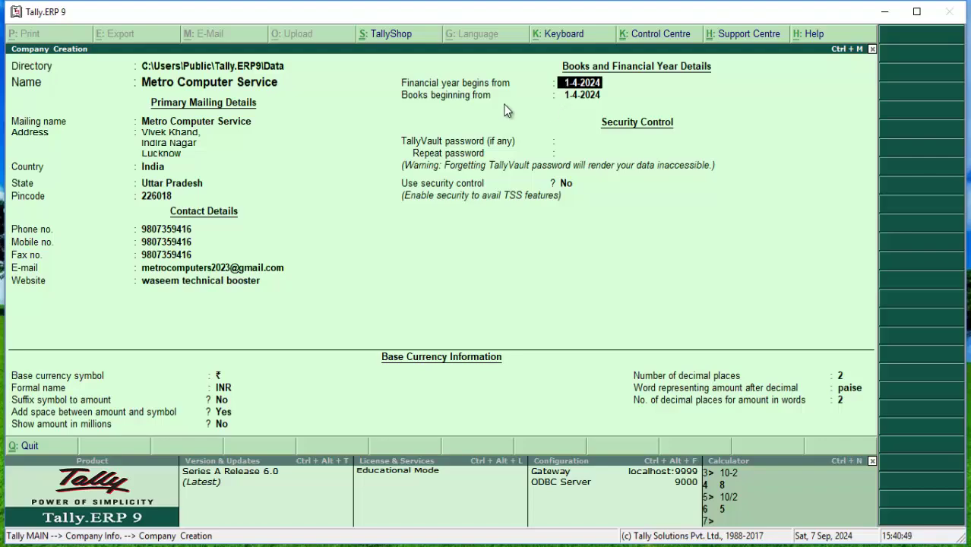
Search Google for 'financial year date' and highlight the April 1 to March 31 period
click(307, 545)
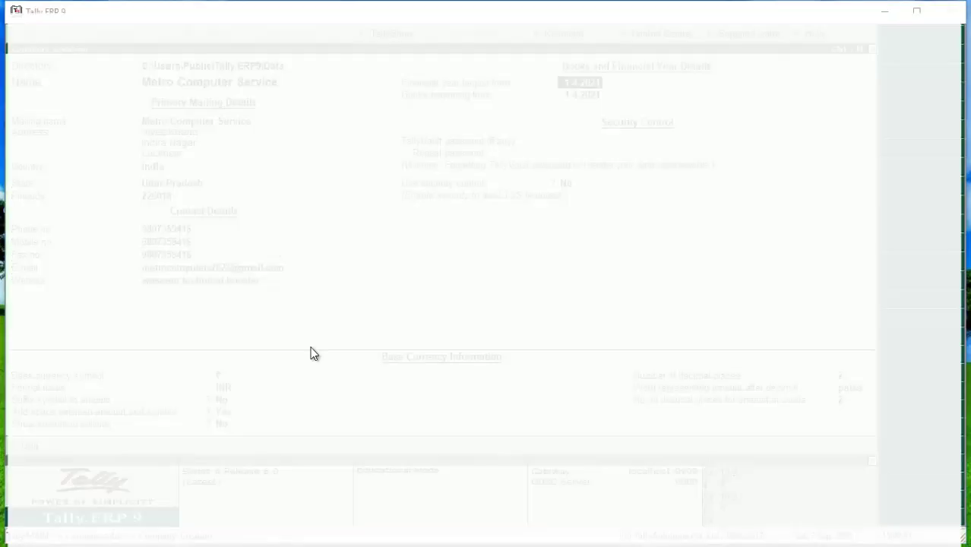
click(300, 45)
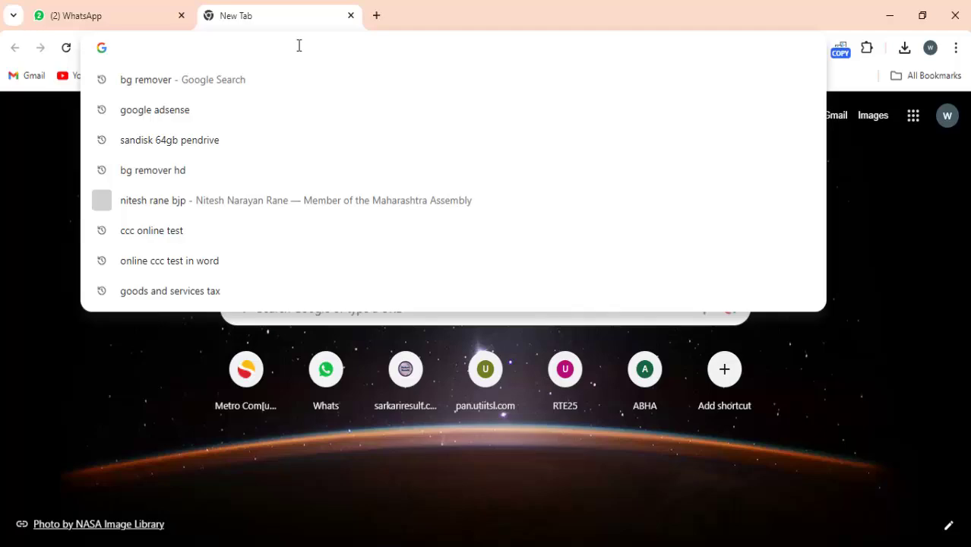
text(financial year)
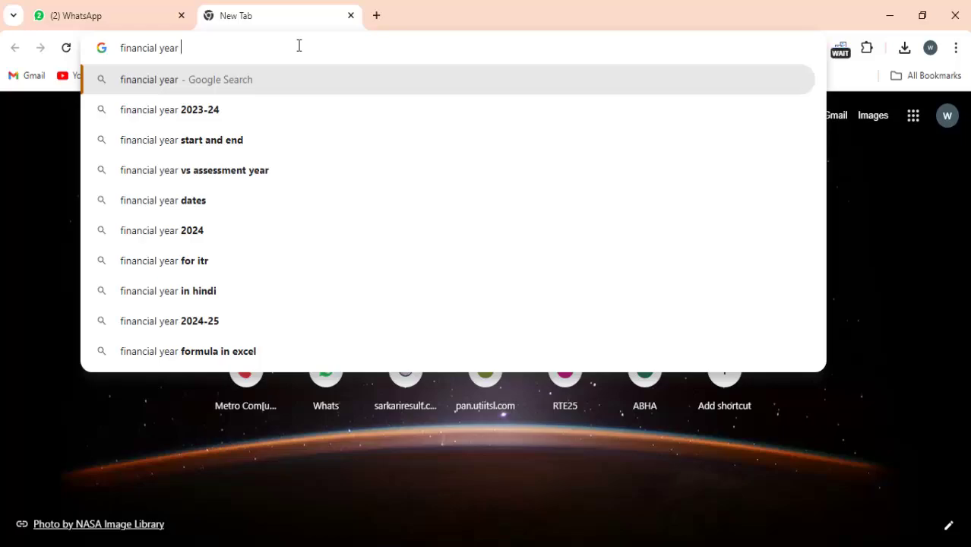
text( date)
key(Return)
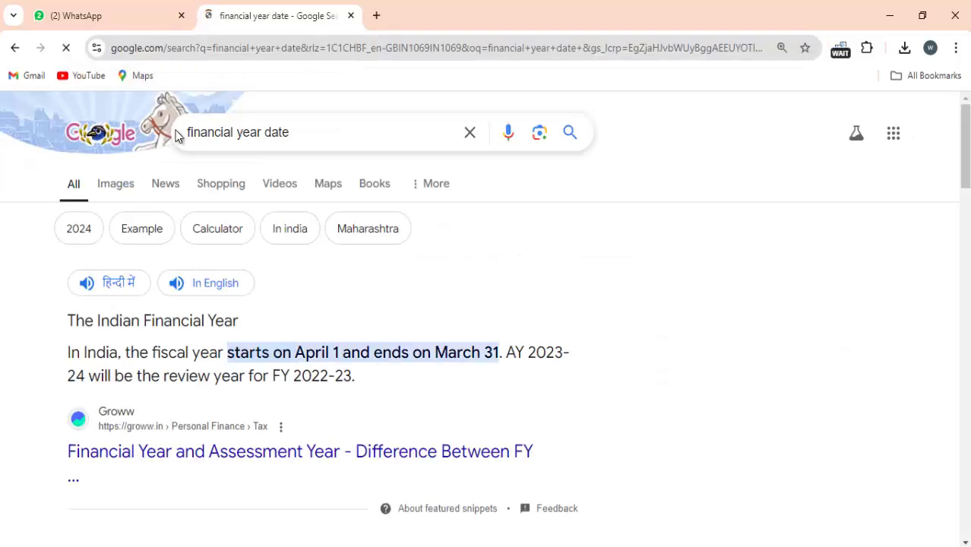
drag(294, 352, 538, 354)
scroll(540, 354, down, 3)
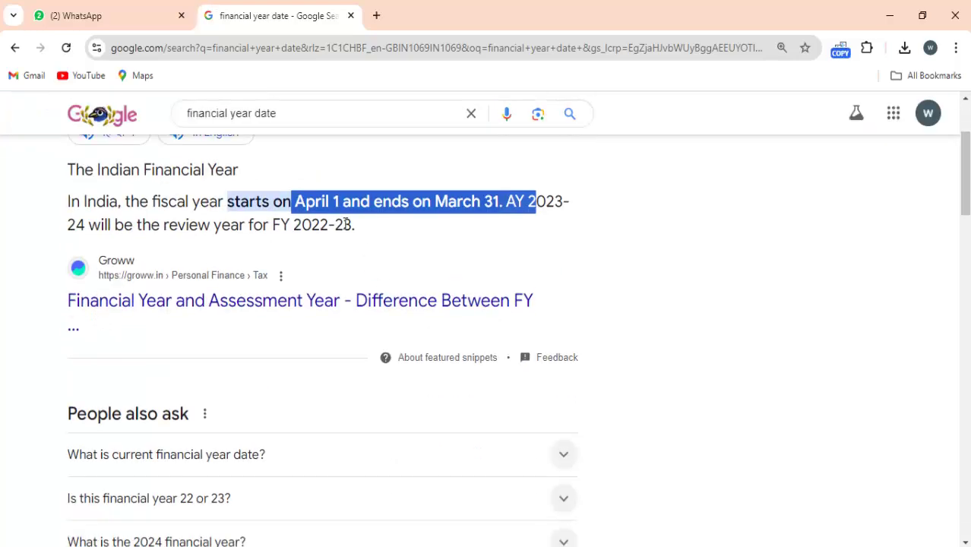
click(317, 202)
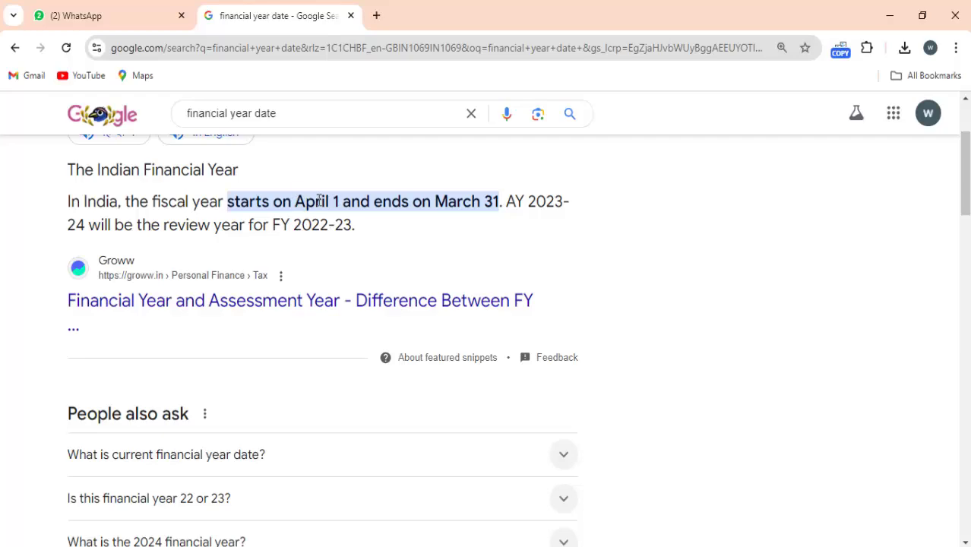
drag(282, 202, 508, 209)
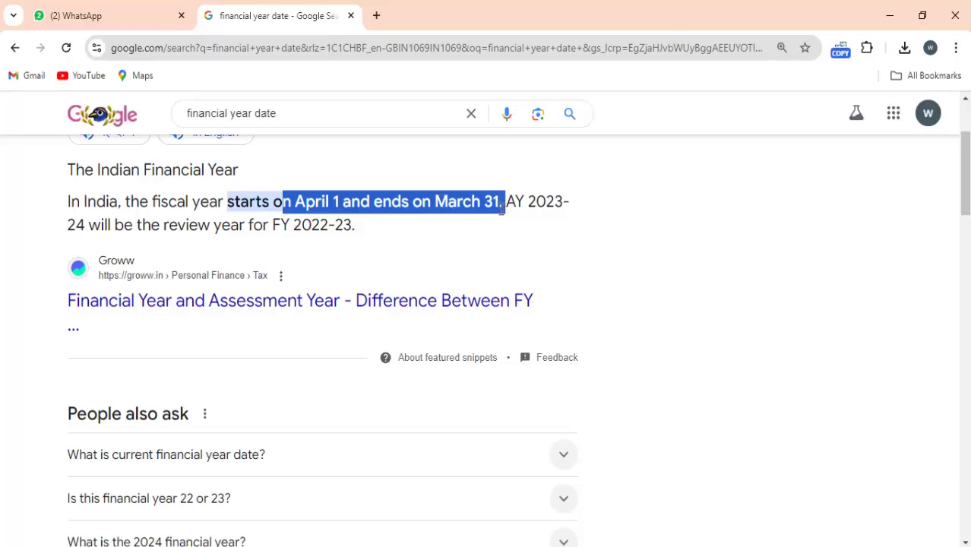
scroll(355, 204, up, 2)
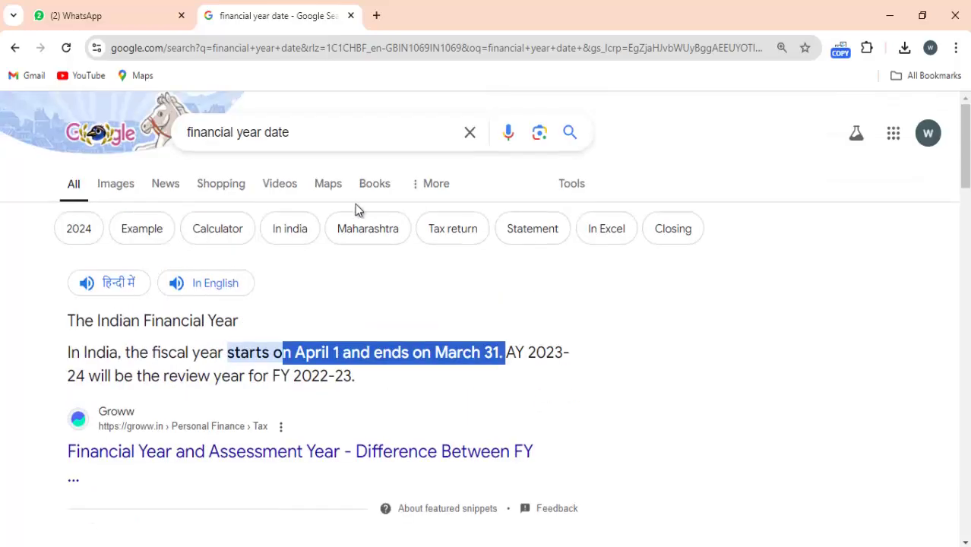
Run the suggested 'is year to date from january 1' search instead
double_click(216, 133)
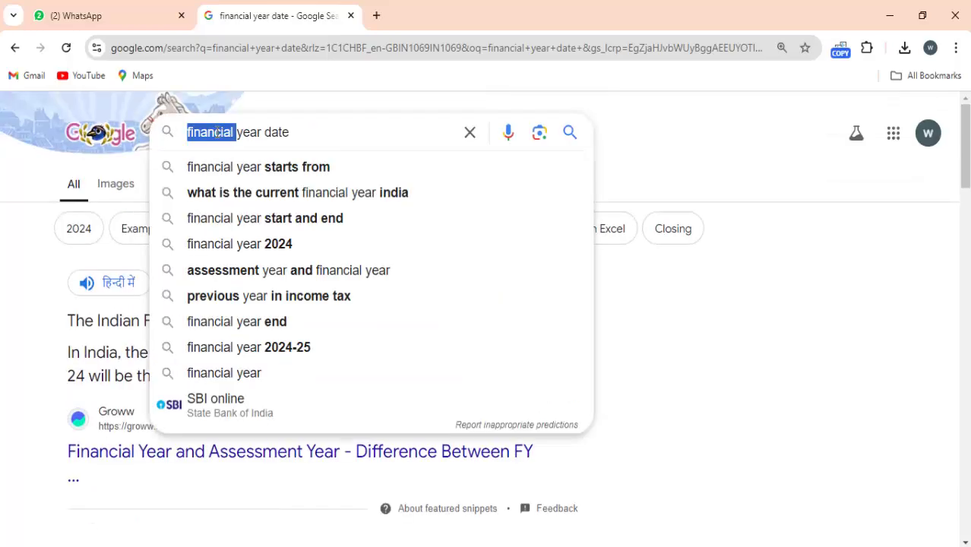
key(BackSpace)
text(january)
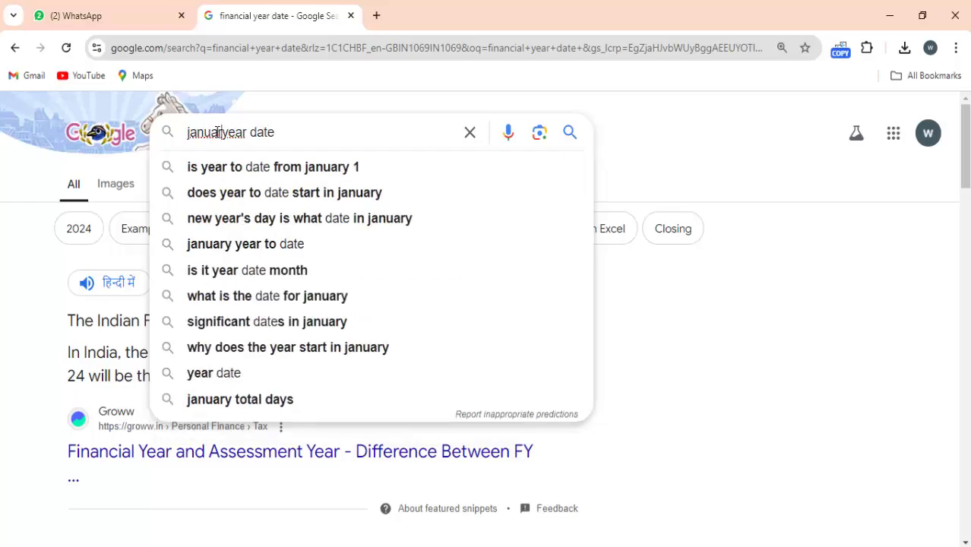
key(Down)
key(Return)
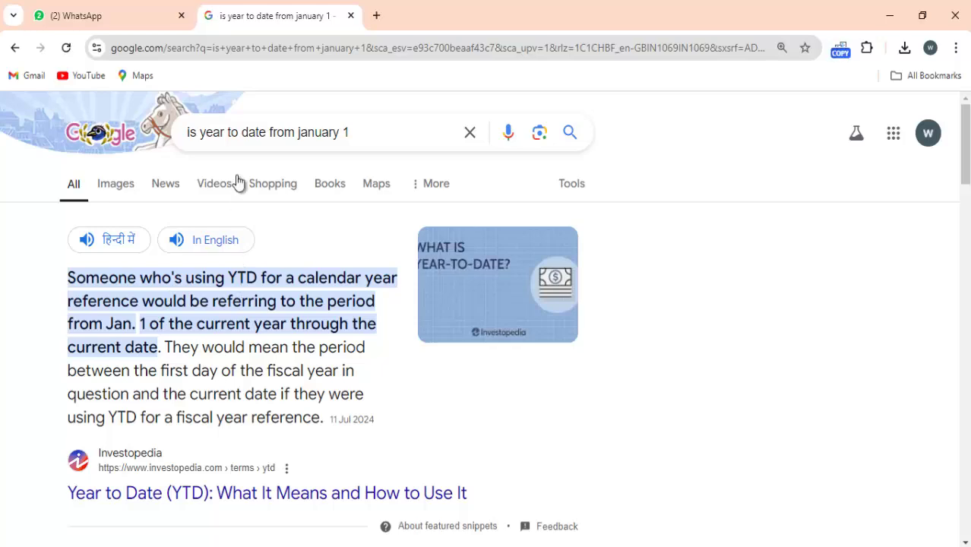
Search 'january leap year', highlight the answer, and return to the Tally company form
triple_click(279, 139)
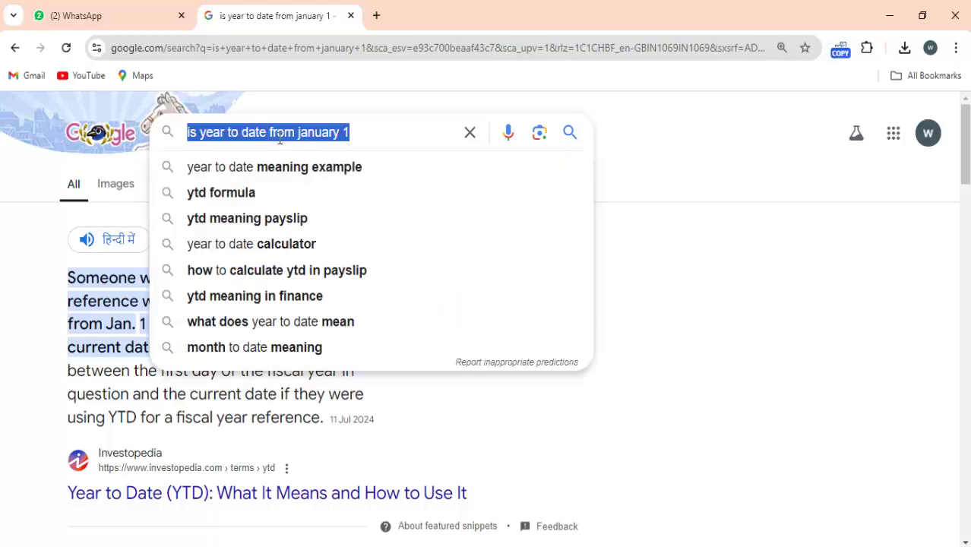
text(januar)
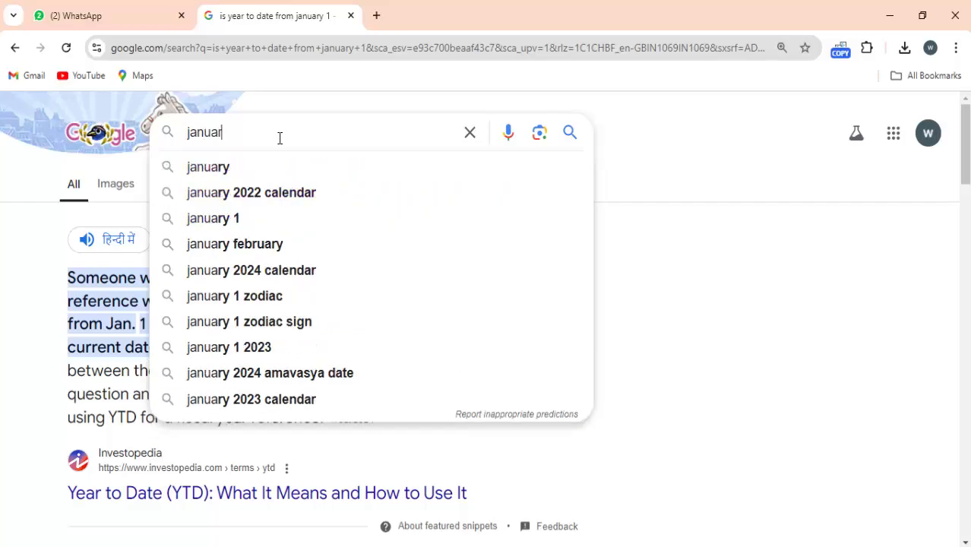
text(y leap)
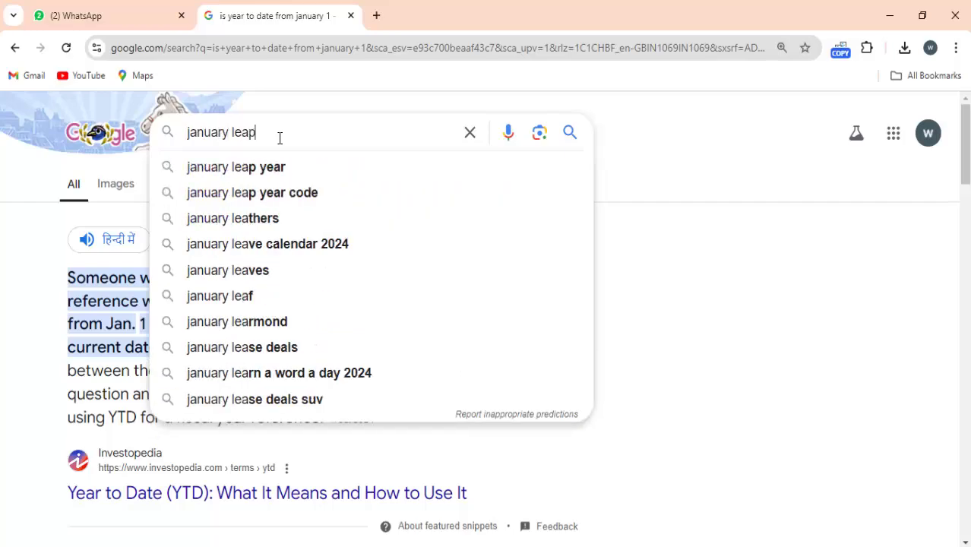
text( year)
key(Return)
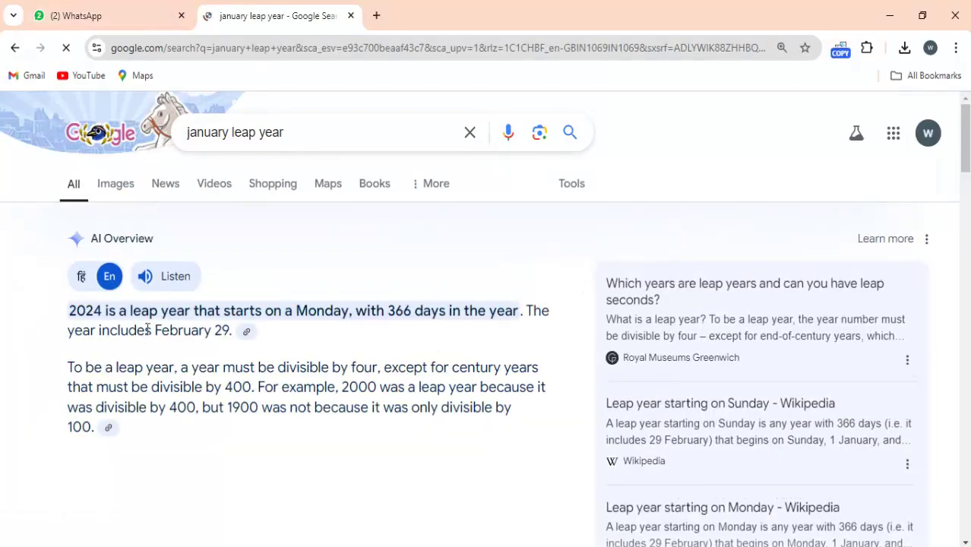
drag(296, 311, 383, 312)
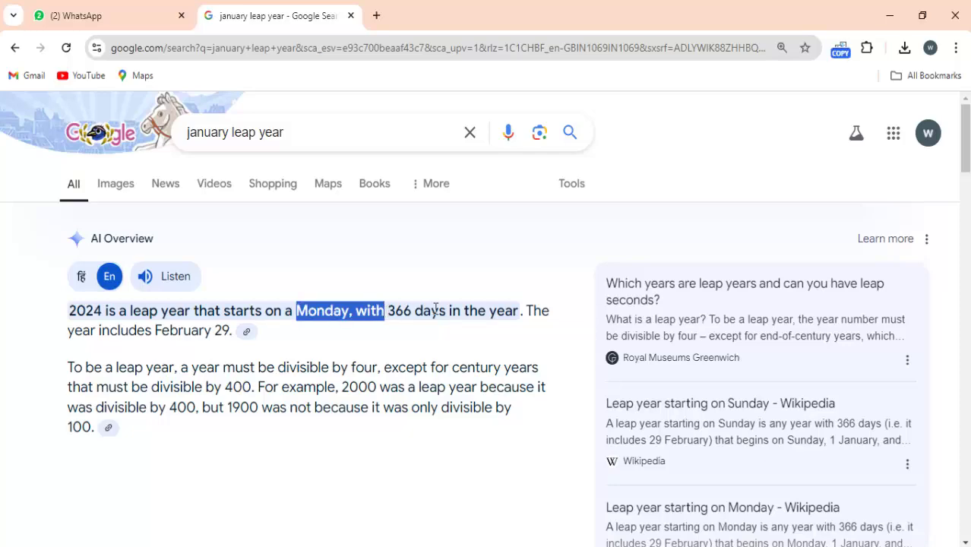
drag(478, 312, 518, 313)
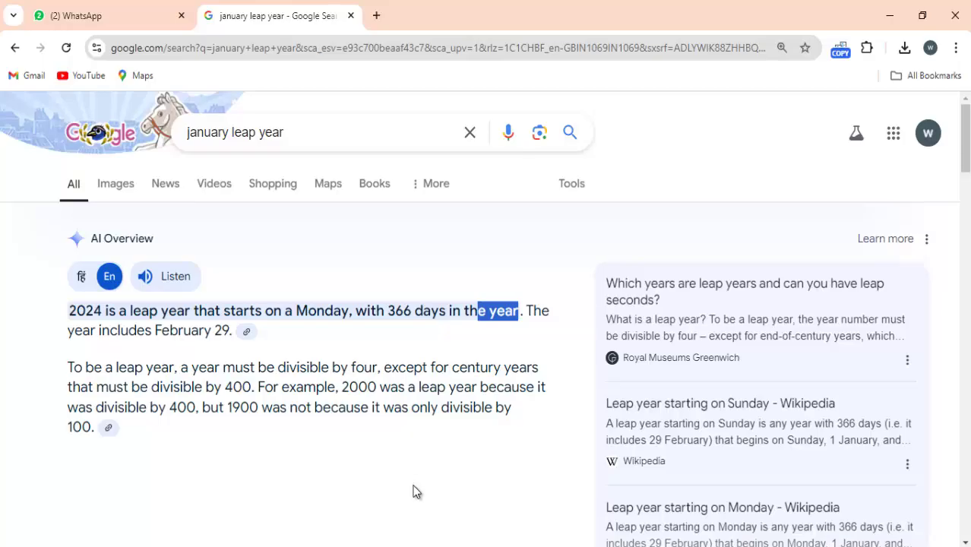
click(450, 546)
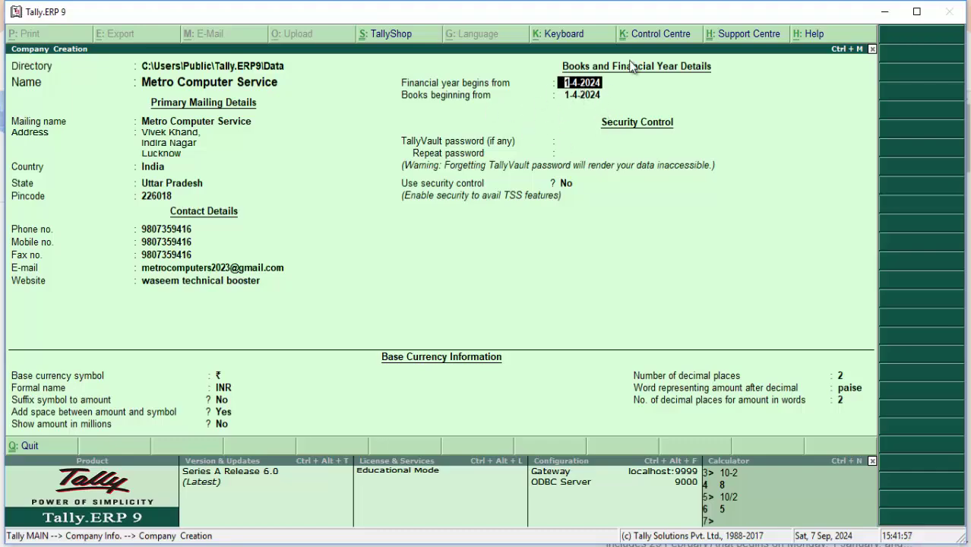
Keep the 1-4-2024 financial year, leave the TallyVault password blank, and return to base currency symbol ₹
key(Return)
key(Return)
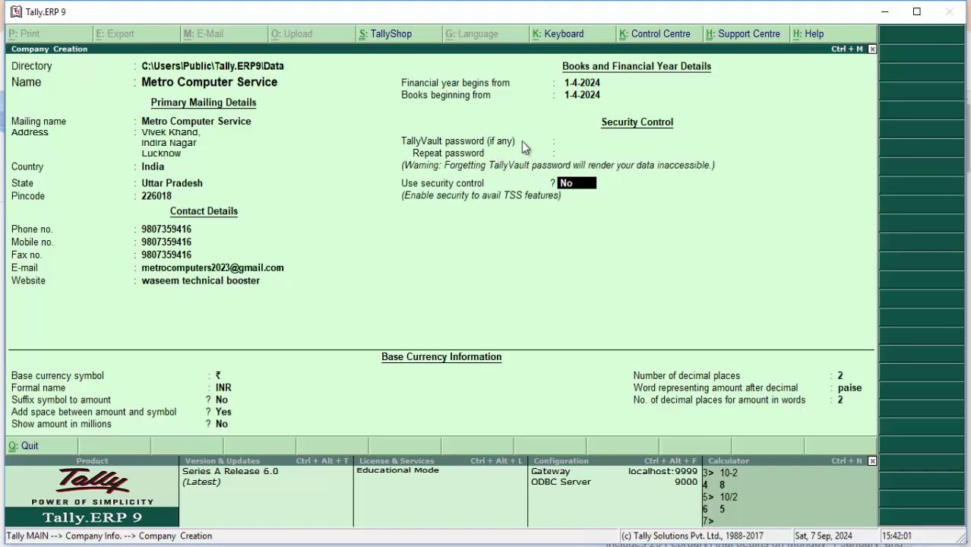
click(589, 144)
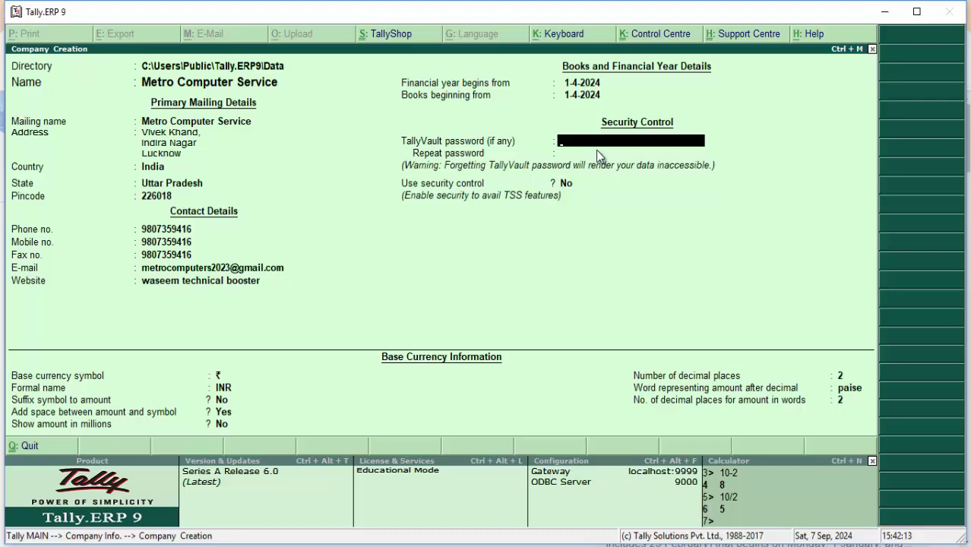
key(Return)
key(Return)
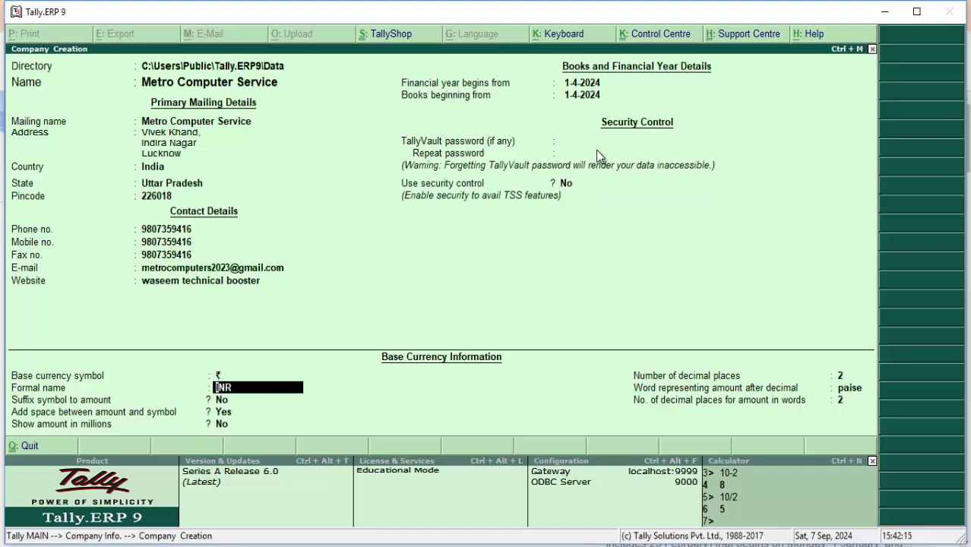
key(BackSpace)
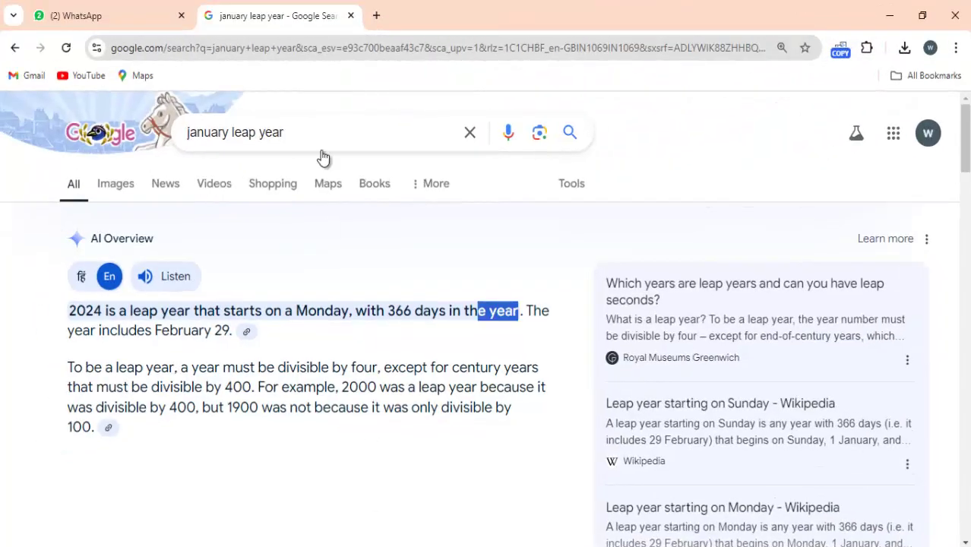
Search Google for 'rs decimal value' and select the ₹0.21 value in the answer
drag(282, 135, 152, 148)
text(r)
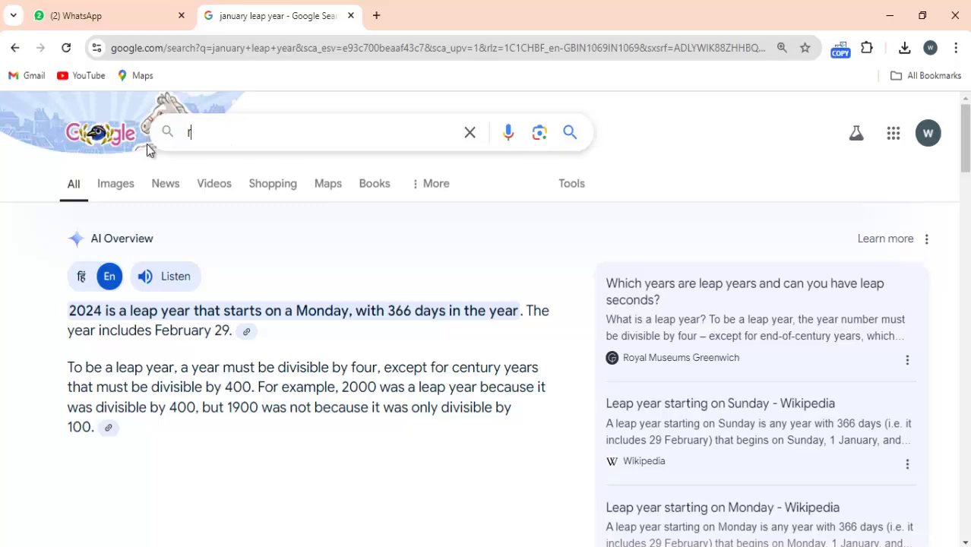
text(s decimal v)
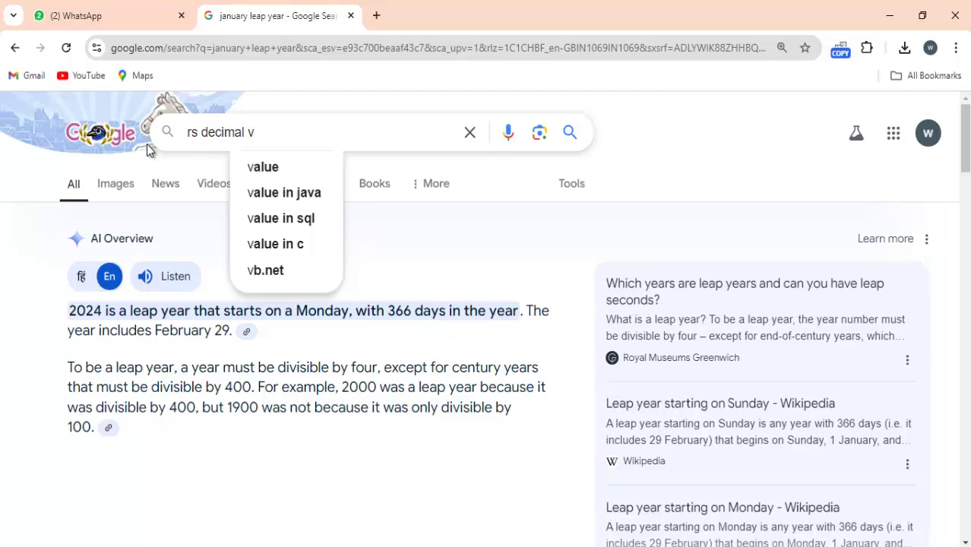
text(alue)
key(Return)
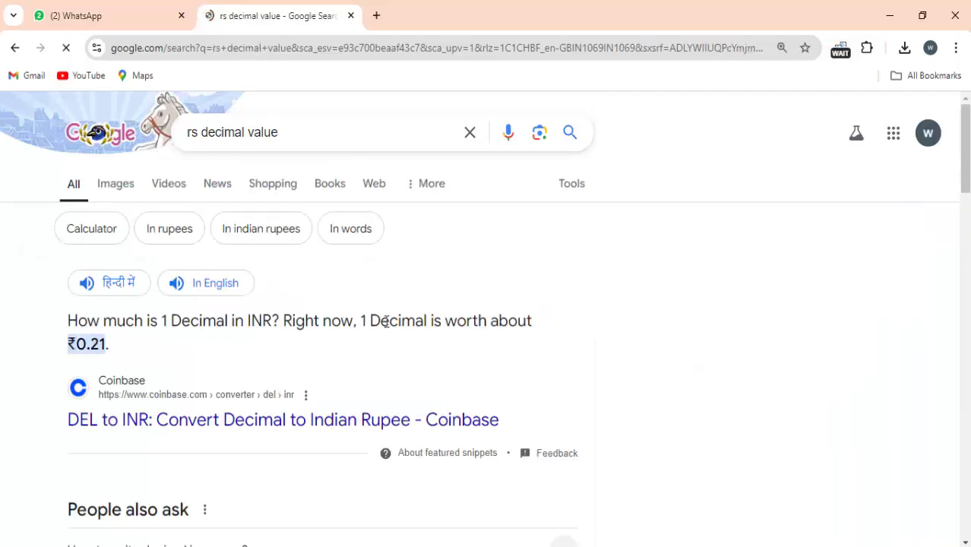
drag(366, 321, 526, 321)
double_click(76, 345)
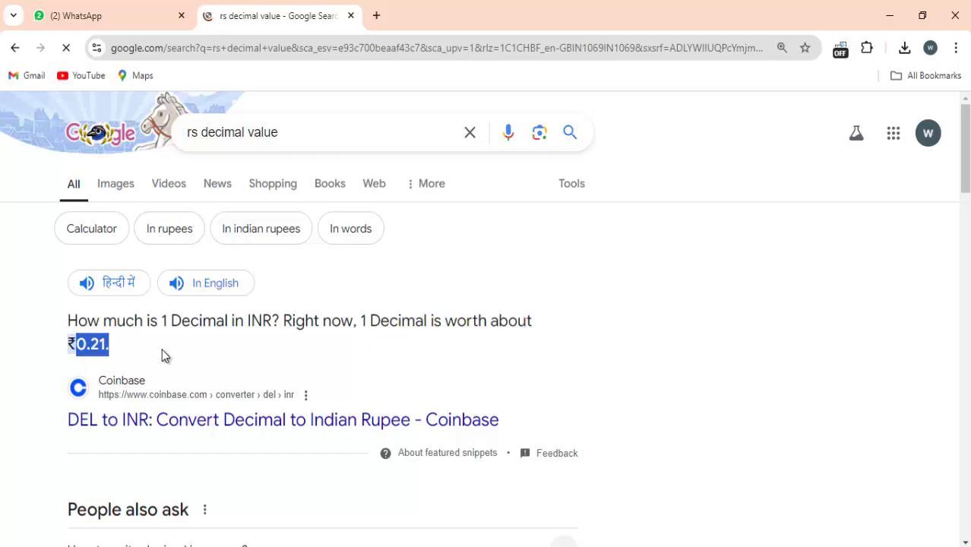
Replace the query with '0.99' and search for it
drag(280, 134, 133, 126)
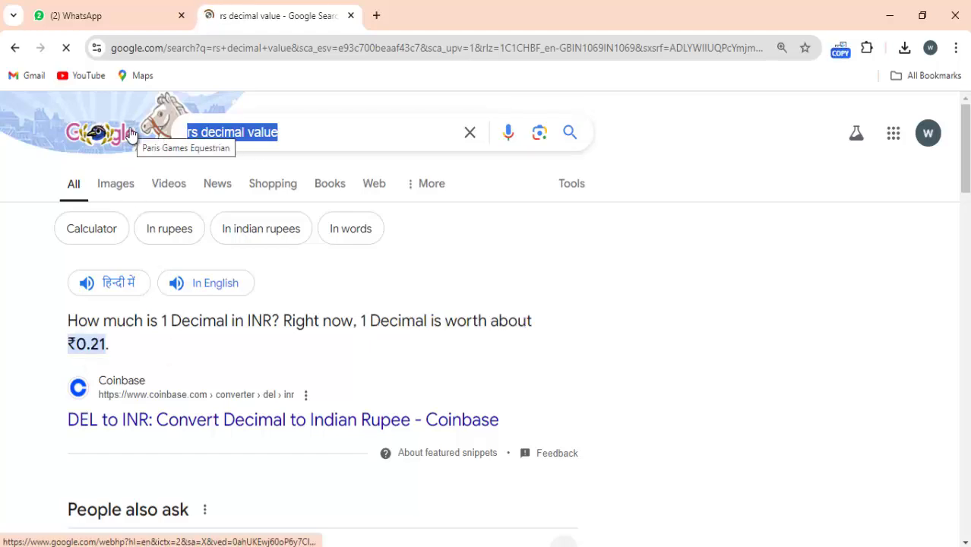
text(0.99)
key(Return)
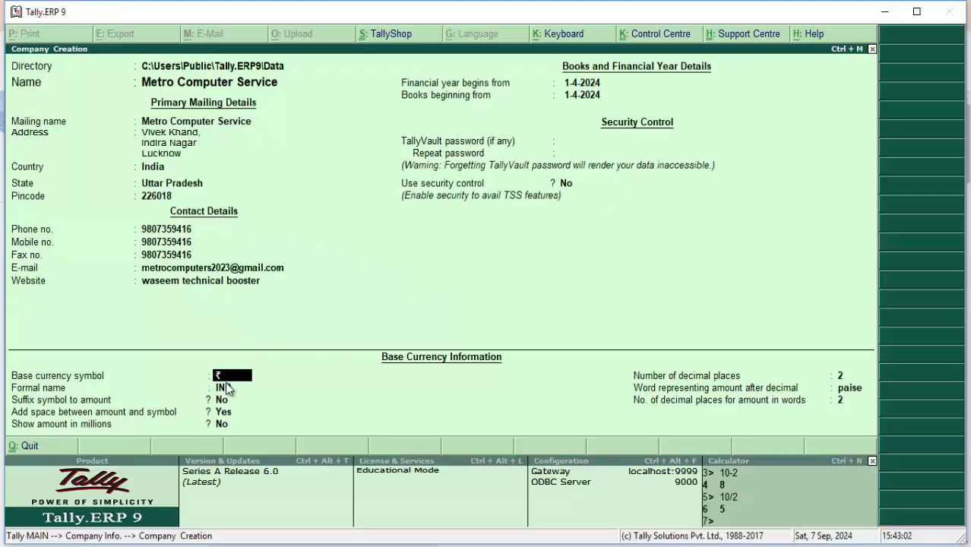
Check the currency fields: 2 decimal places, paise, and 2 decimal places for amount in words
click(840, 377)
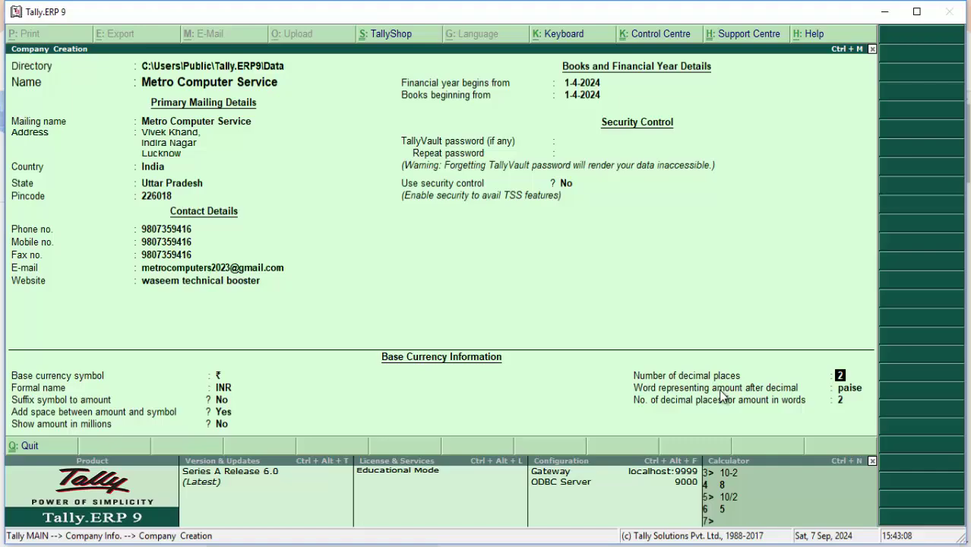
click(846, 388)
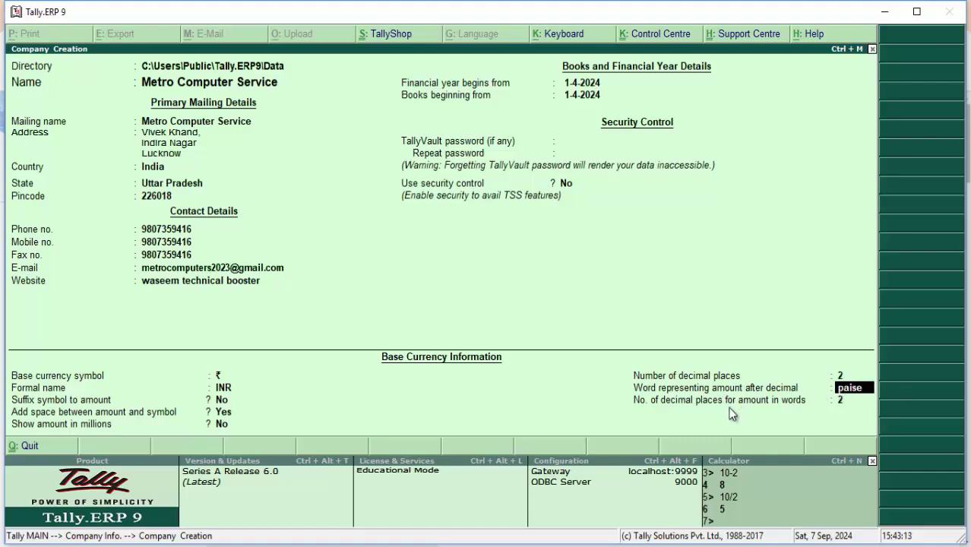
click(847, 401)
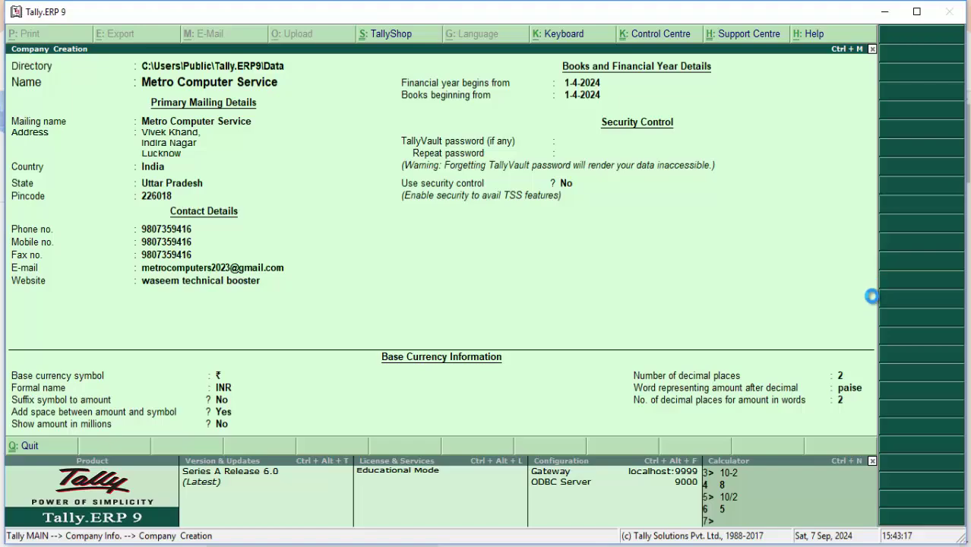